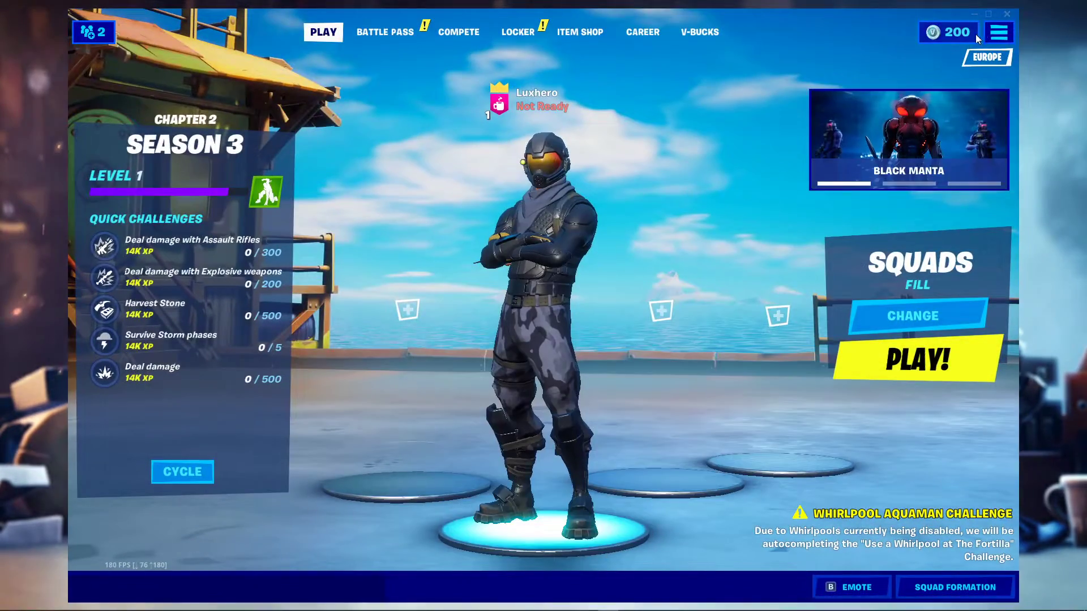
# Open the game's video settings and reposition the game window so the whole settings page is visible
pyautogui.click(999, 32)
pyautogui.click(823, 71)
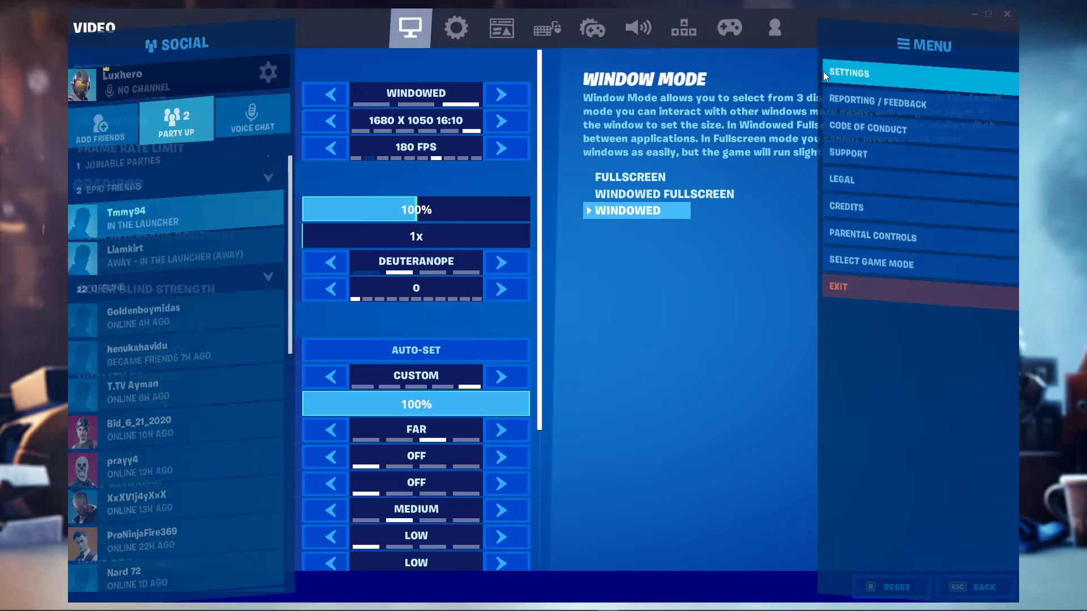
pyautogui.moveTo(823, 23); pyautogui.dragTo(846, 19)
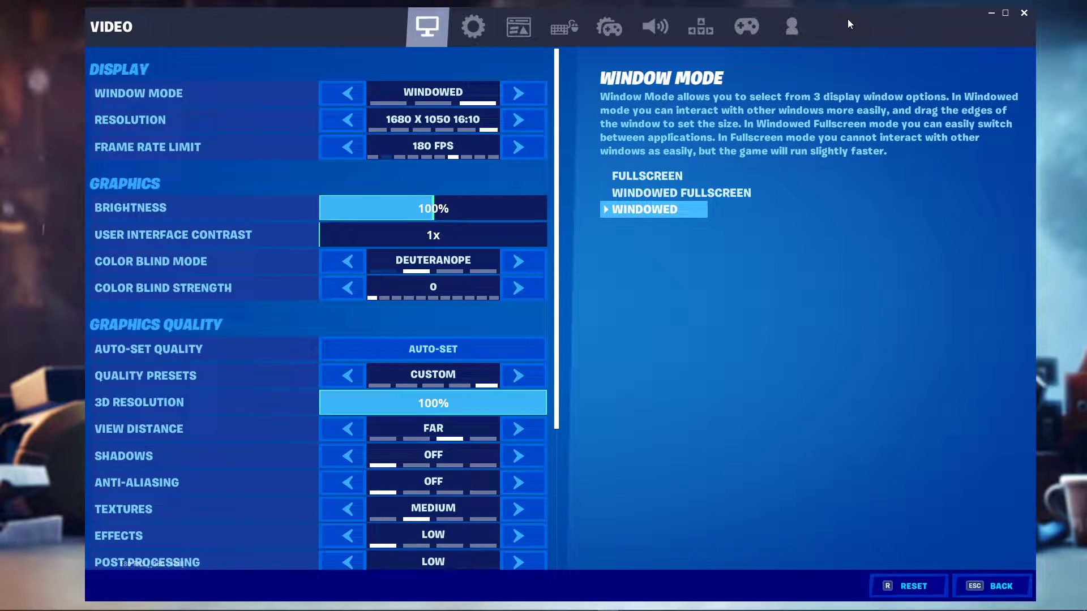
# Try Fullscreen mode and lower windowed resolutions down to 1366 x 768, and return to Windowed mode at 1680 x 1050
pyautogui.doubleClick(335, 91)
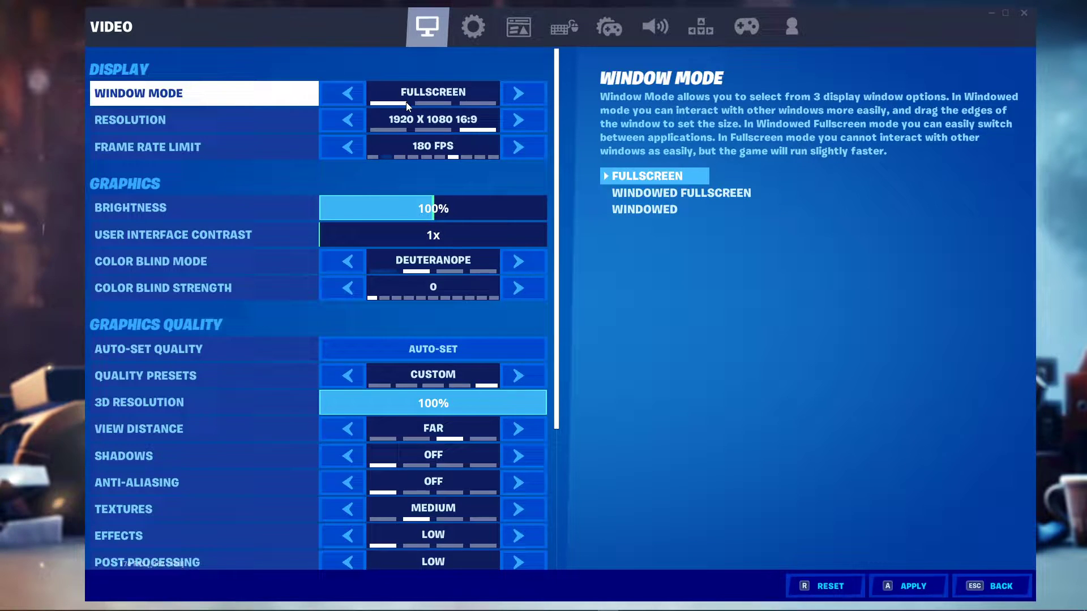
pyautogui.doubleClick(518, 92)
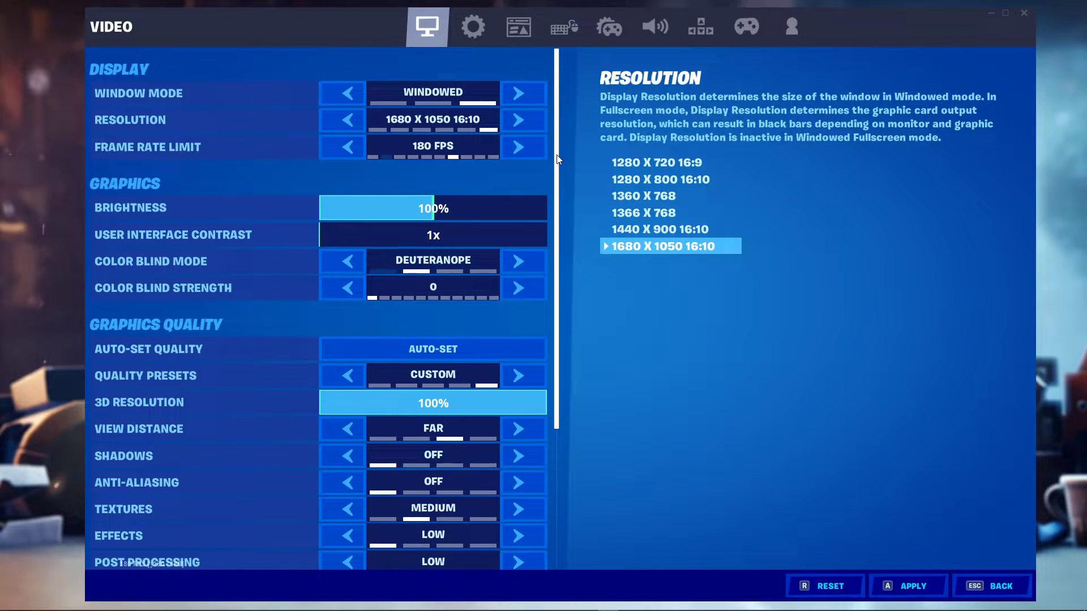
pyautogui.click(344, 119)
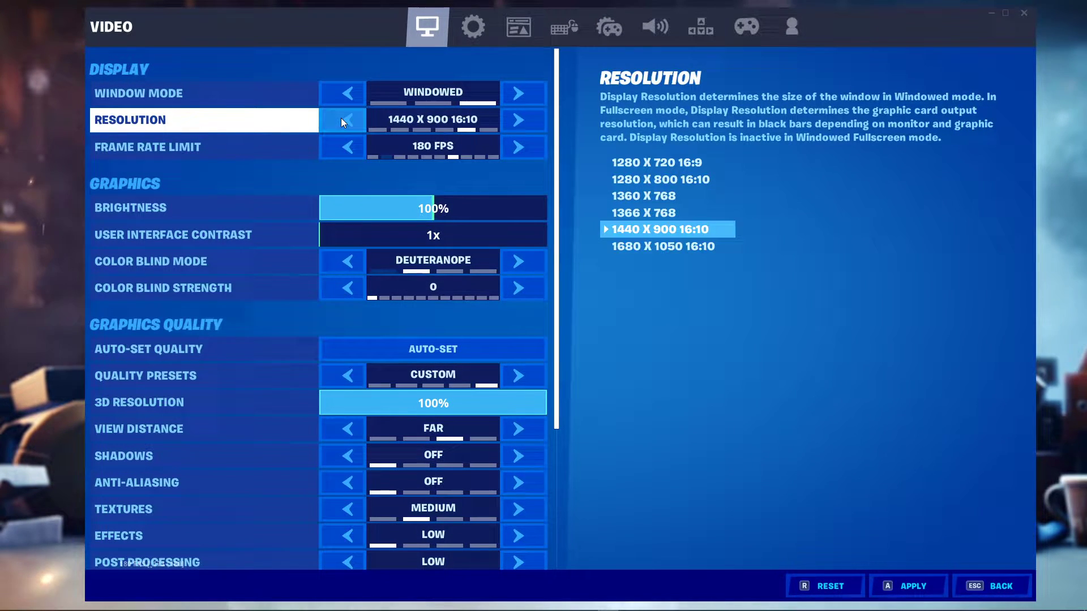
pyautogui.click(344, 119)
pyautogui.doubleClick(516, 116)
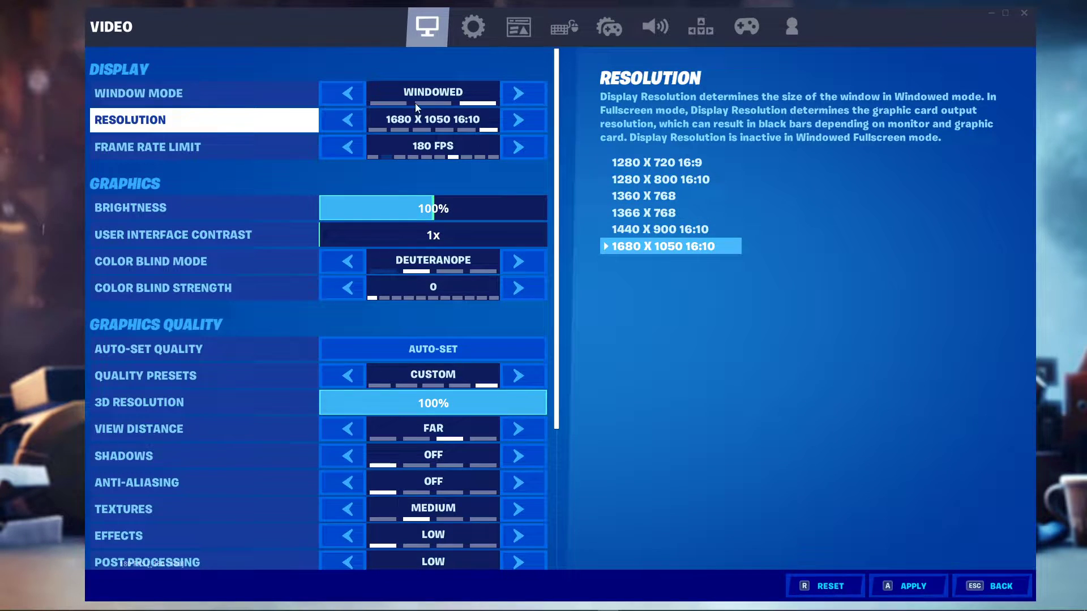
pyautogui.doubleClick(345, 92)
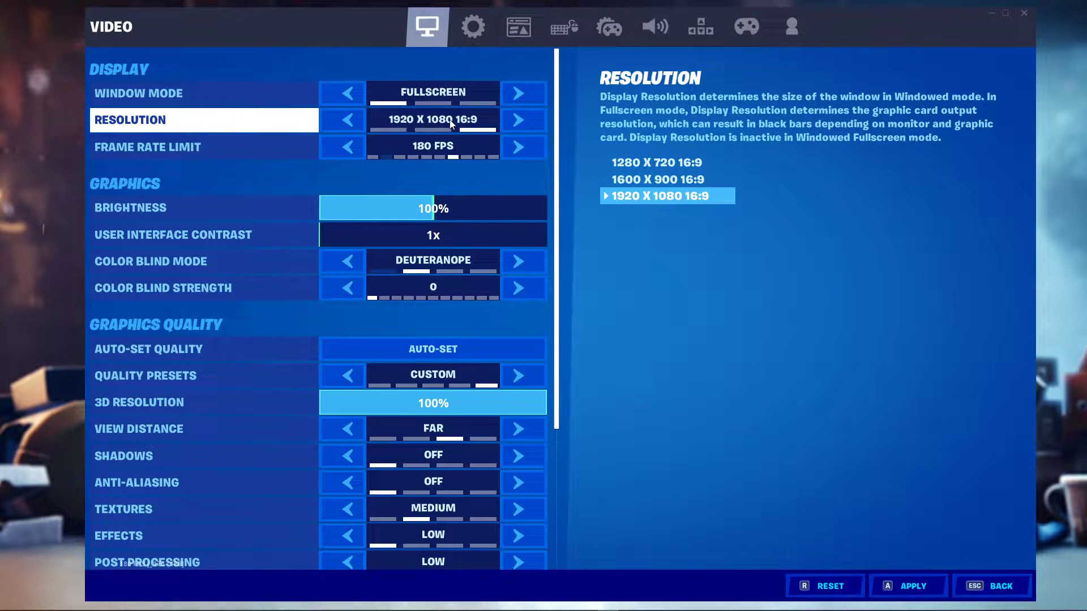
pyautogui.click(359, 94)
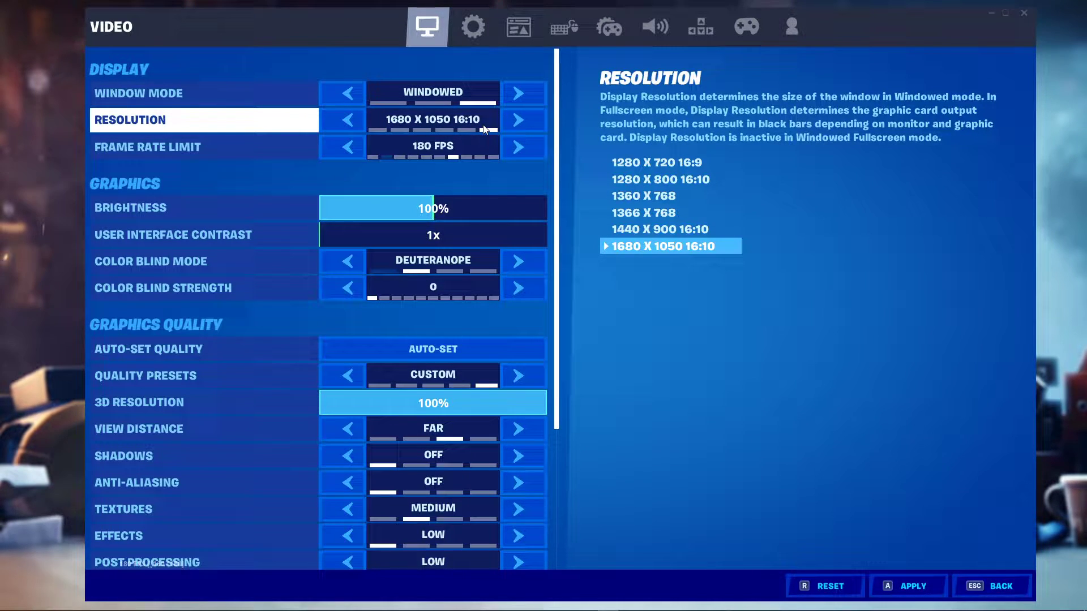
pyautogui.click(348, 120)
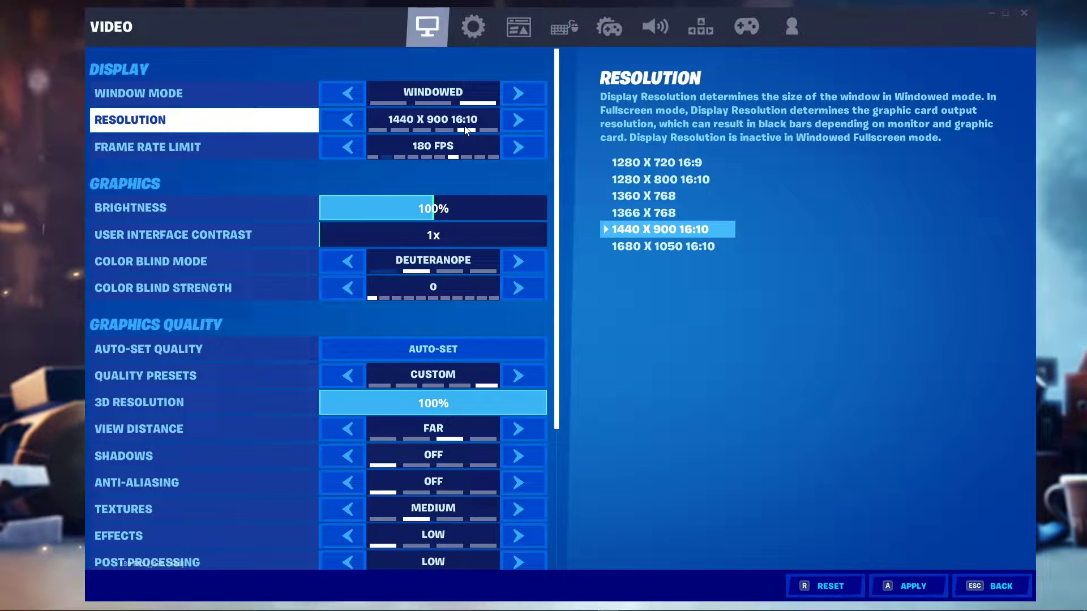
pyautogui.click(351, 121)
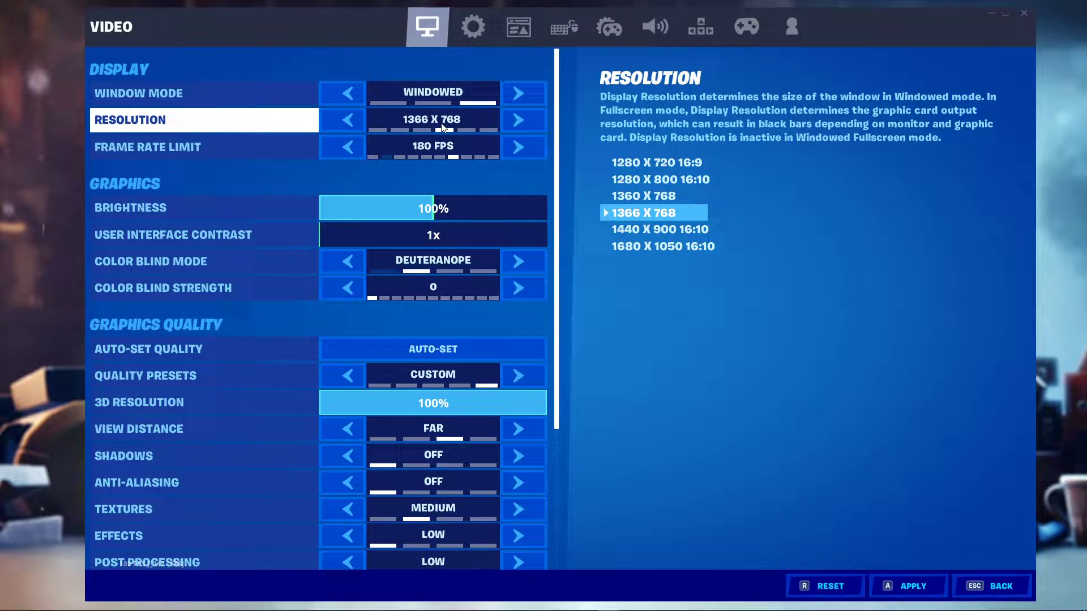
pyautogui.click(519, 120)
pyautogui.click(519, 120)
# Set the frame rate limit to 160 FPS and raise the brightness to 115%
pyautogui.click(346, 147)
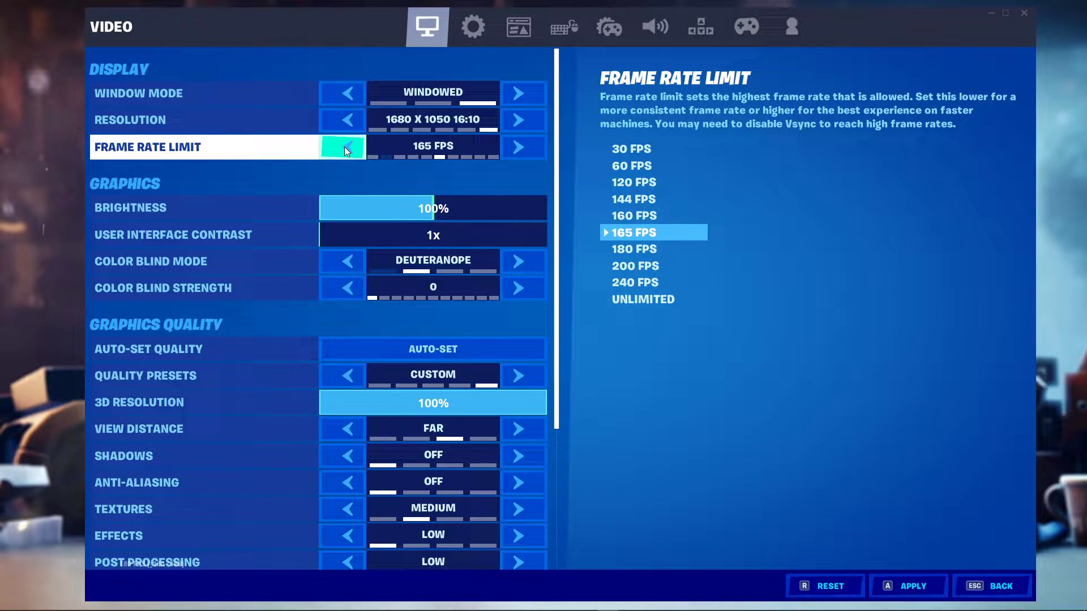
pyautogui.click(344, 147)
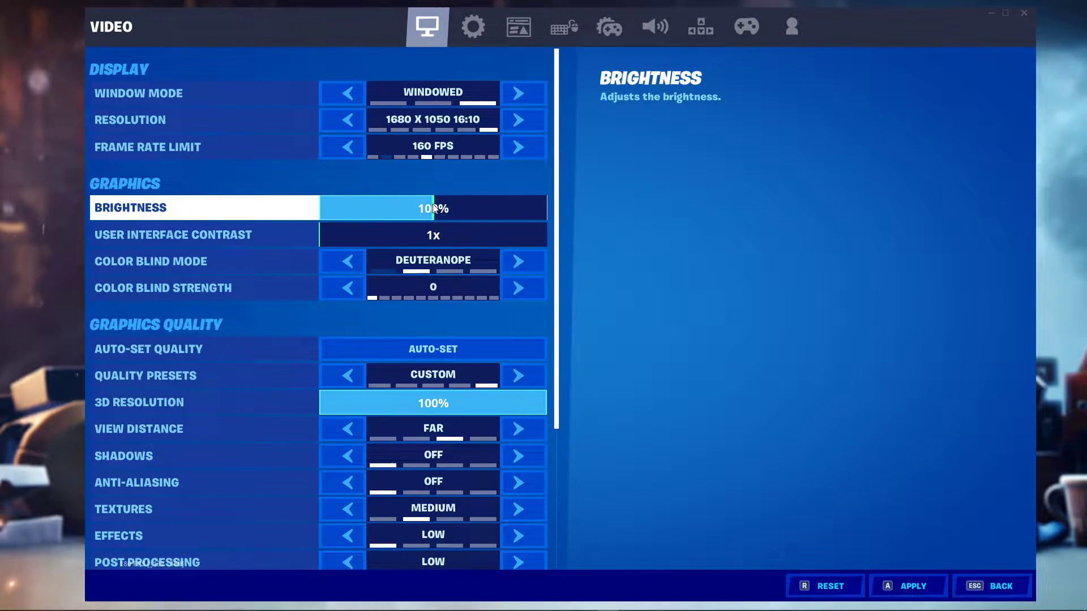
pyautogui.moveTo(435, 208); pyautogui.dragTo(459, 205)
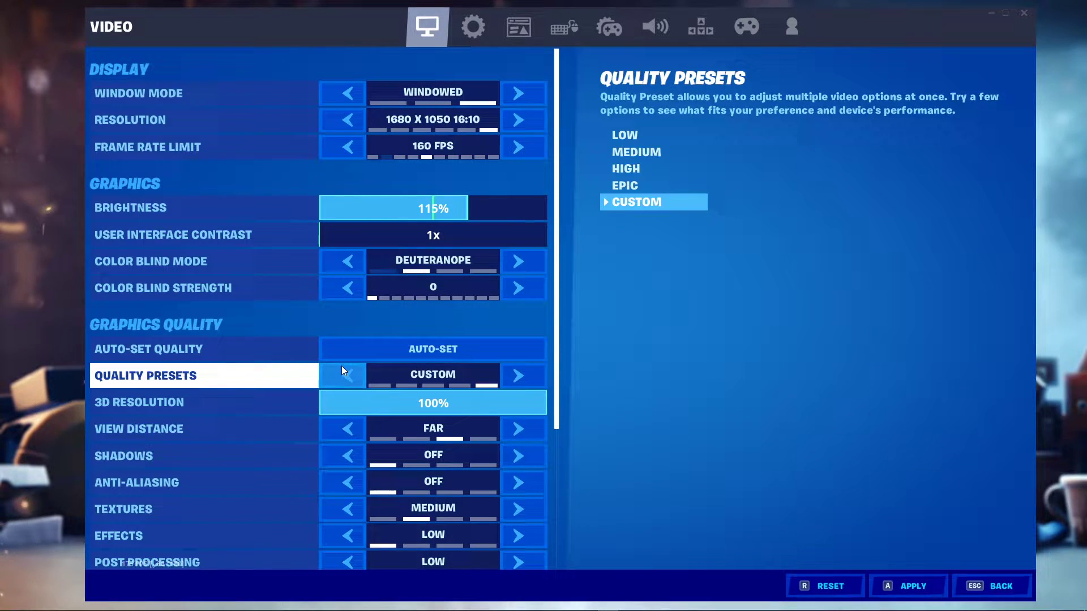
# Try reduced 3D resolution values, settle on 100%, and apply the changed video settings
pyautogui.scroll(-3, 517, 405)
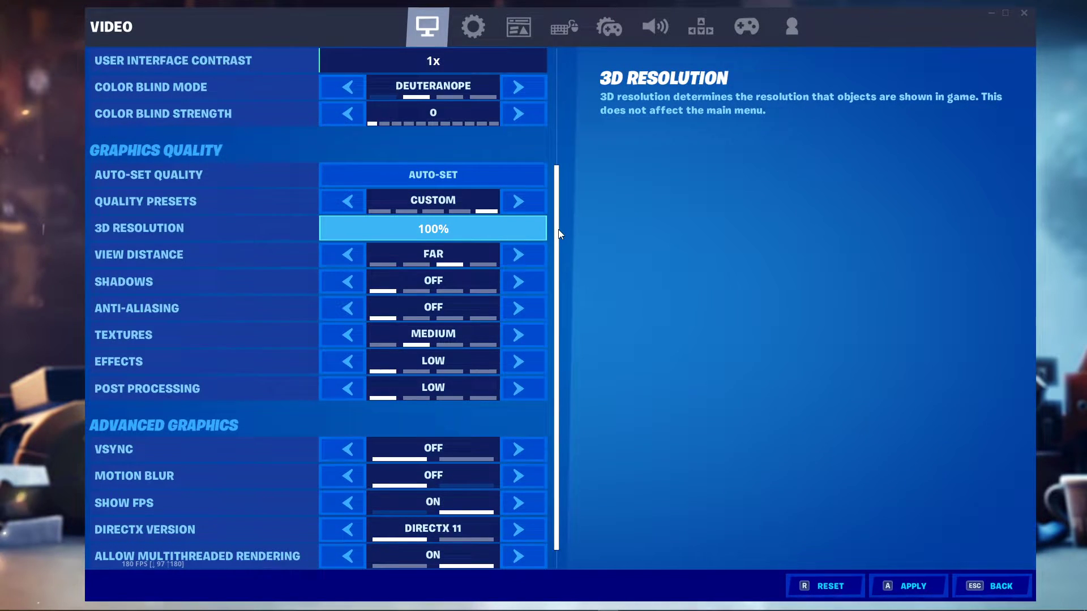
pyautogui.moveTo(559, 236); pyautogui.dragTo(557, 249)
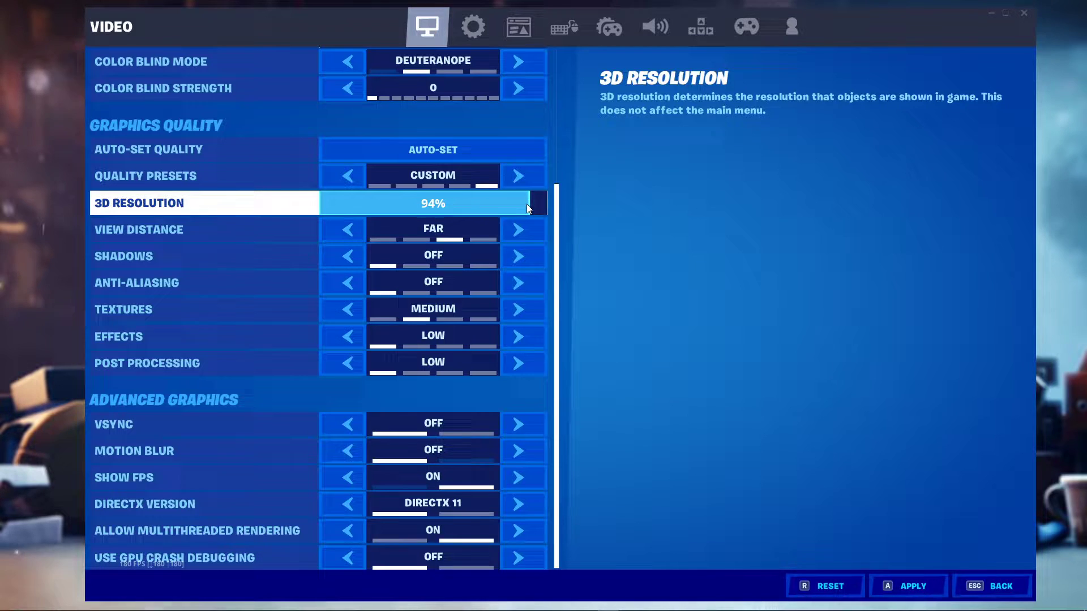
pyautogui.moveTo(544, 205); pyautogui.dragTo(562, 209)
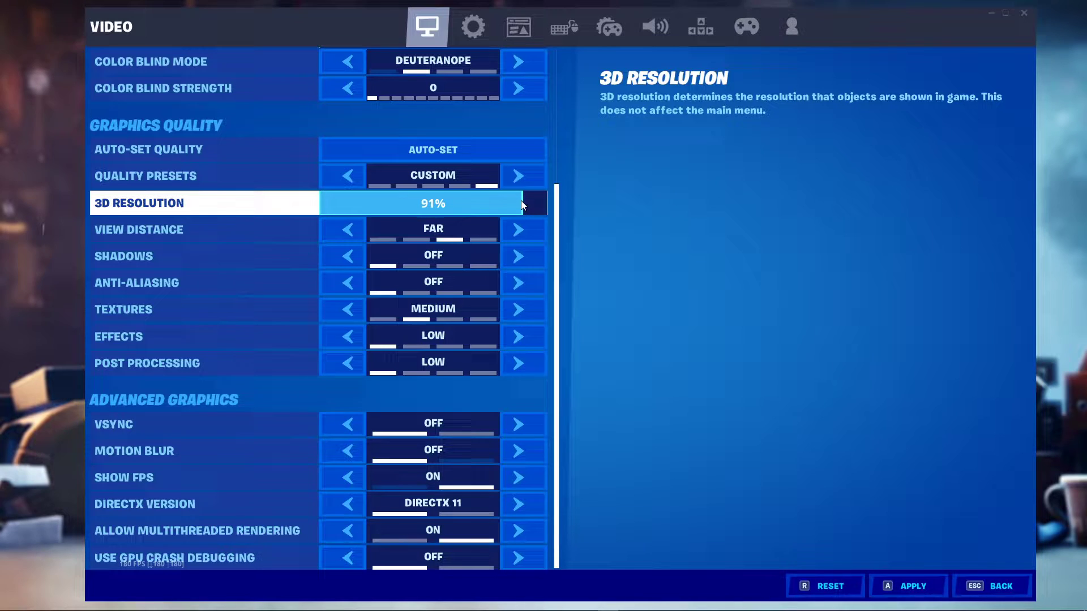
pyautogui.moveTo(533, 203); pyautogui.dragTo(549, 205)
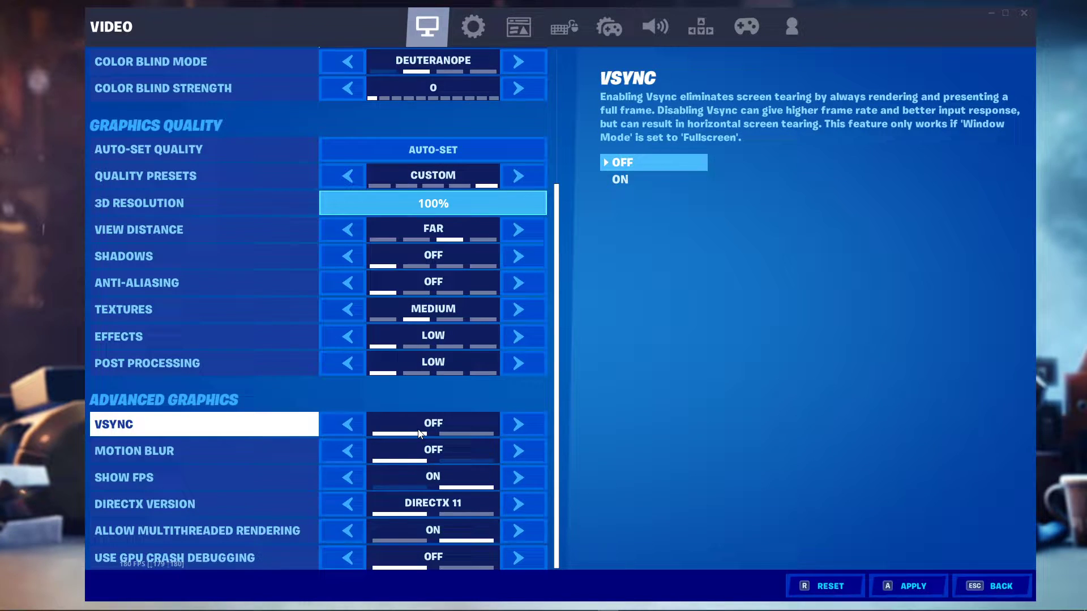
pyautogui.press('a')
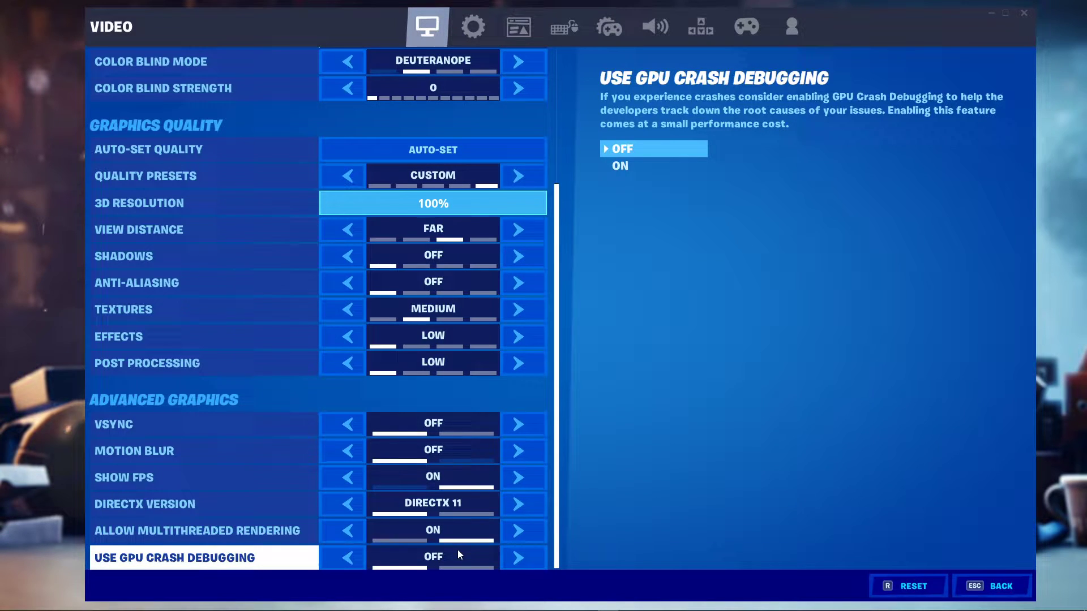
# Switch to Task Manager and go to the detailed process entry for Fortnite
pyautogui.moveTo(430, 603)
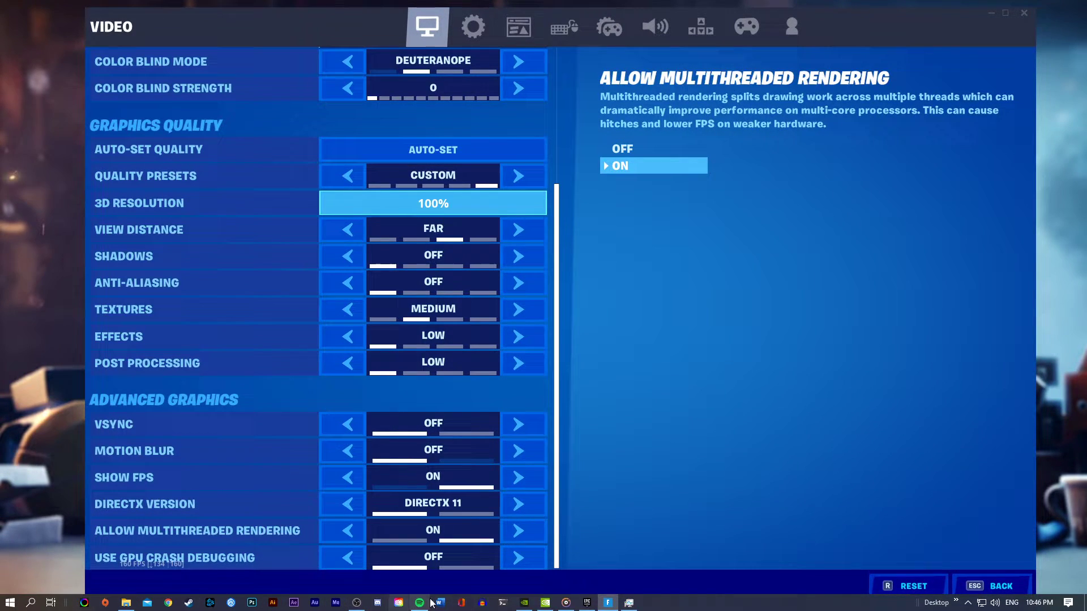
pyautogui.moveTo(629, 603)
pyautogui.click(639, 561)
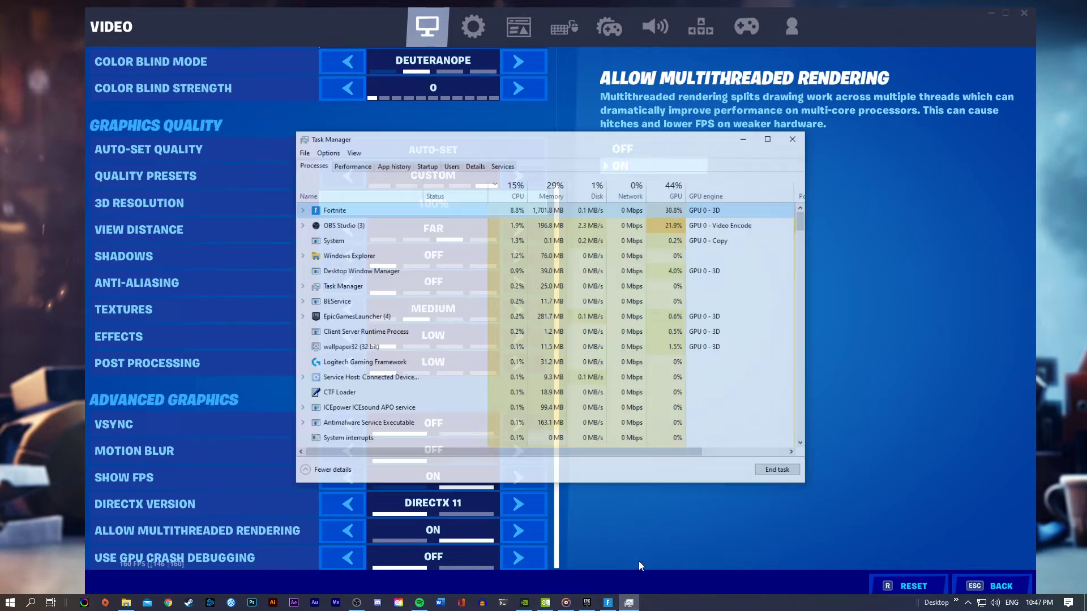
pyautogui.moveTo(500, 109); pyautogui.dragTo(485, 188)
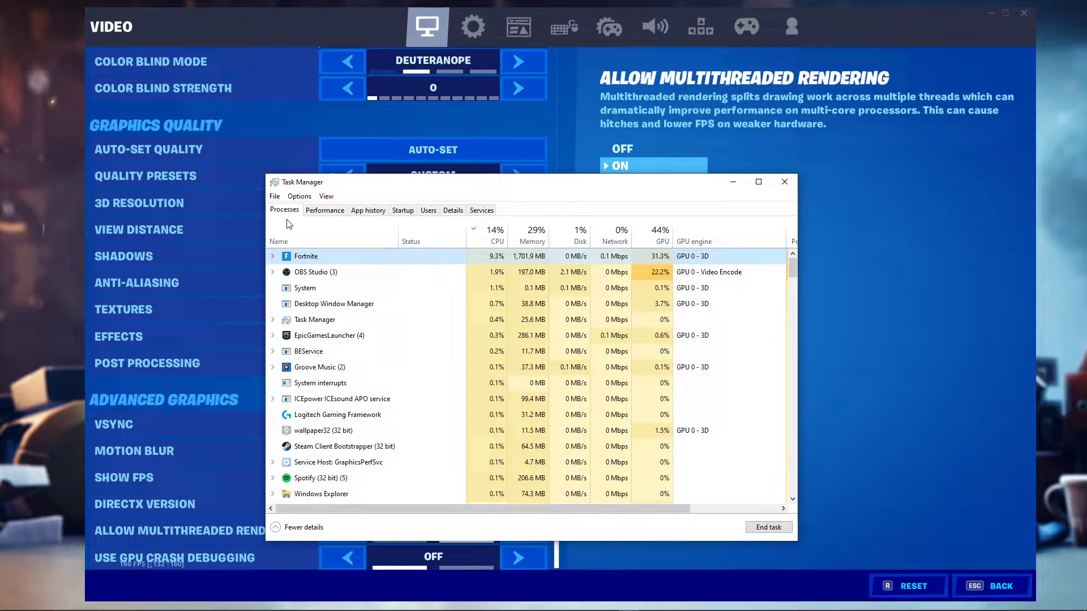
pyautogui.rightClick(295, 260)
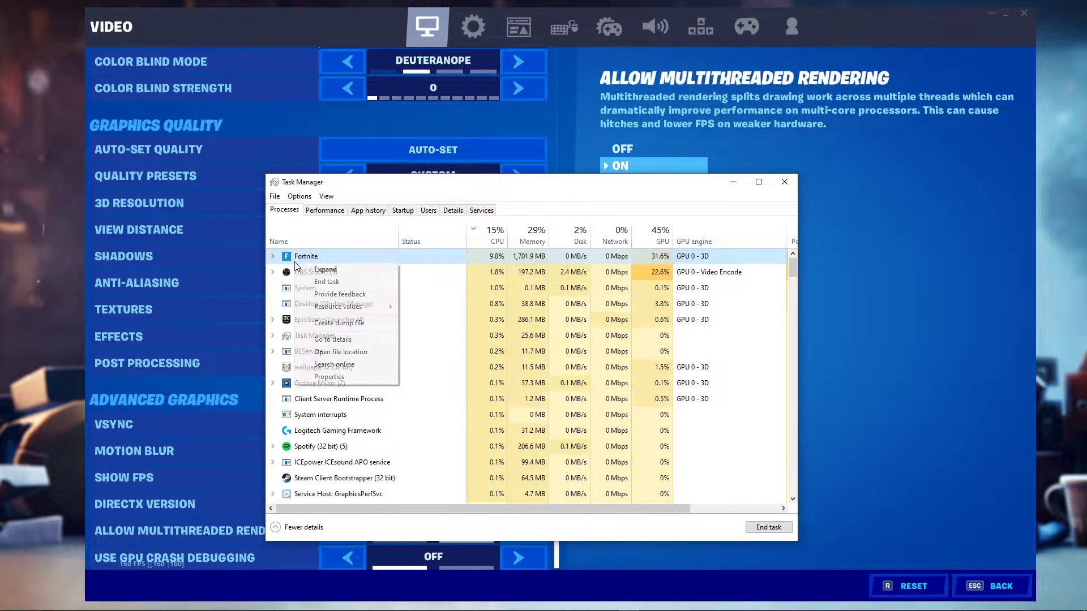
pyautogui.click(319, 340)
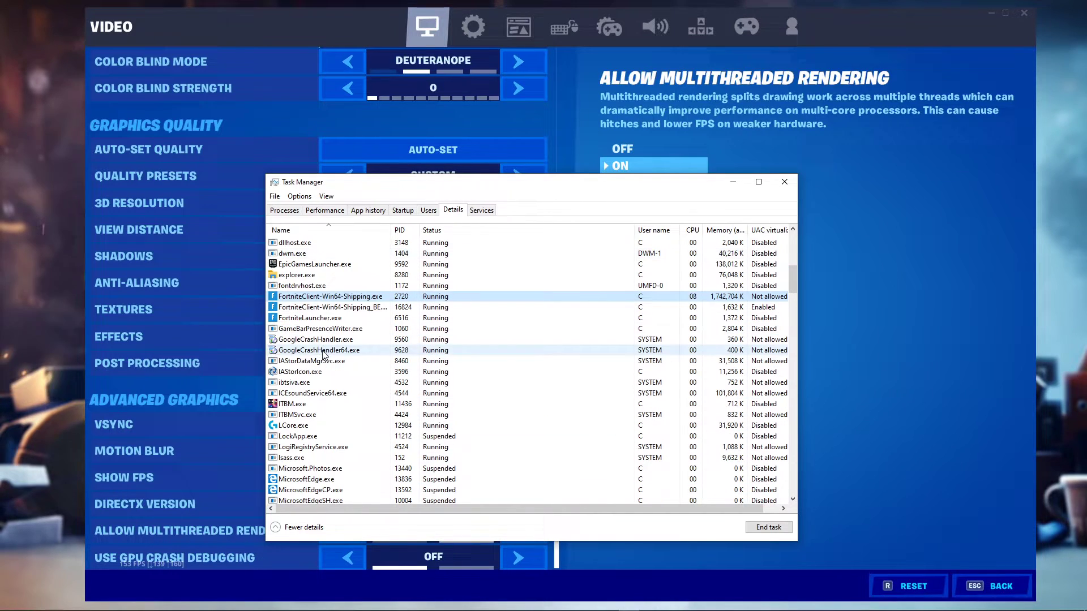
# Set the priority of FortniteClient-Win64-Shipping.exe to High and confirm the change
pyautogui.rightClick(365, 303)
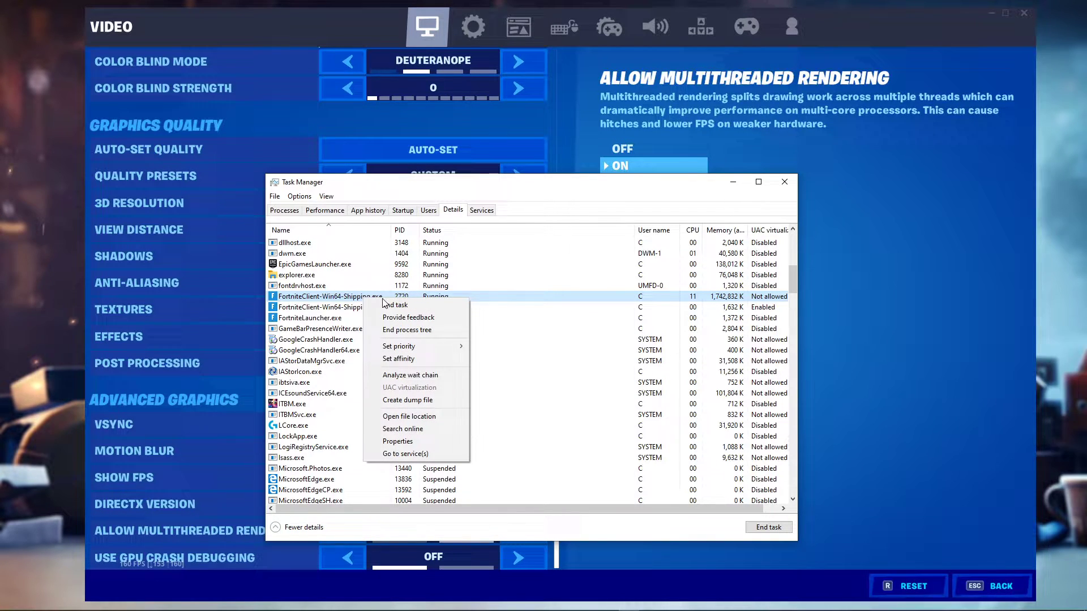
pyautogui.moveTo(416, 346)
pyautogui.click(484, 360)
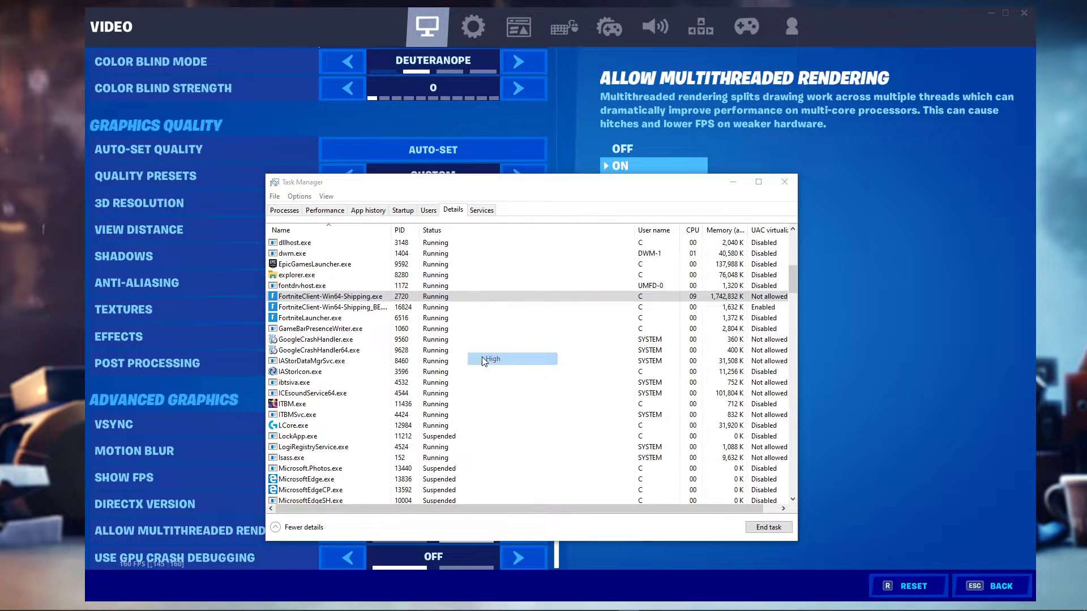
pyautogui.click(540, 328)
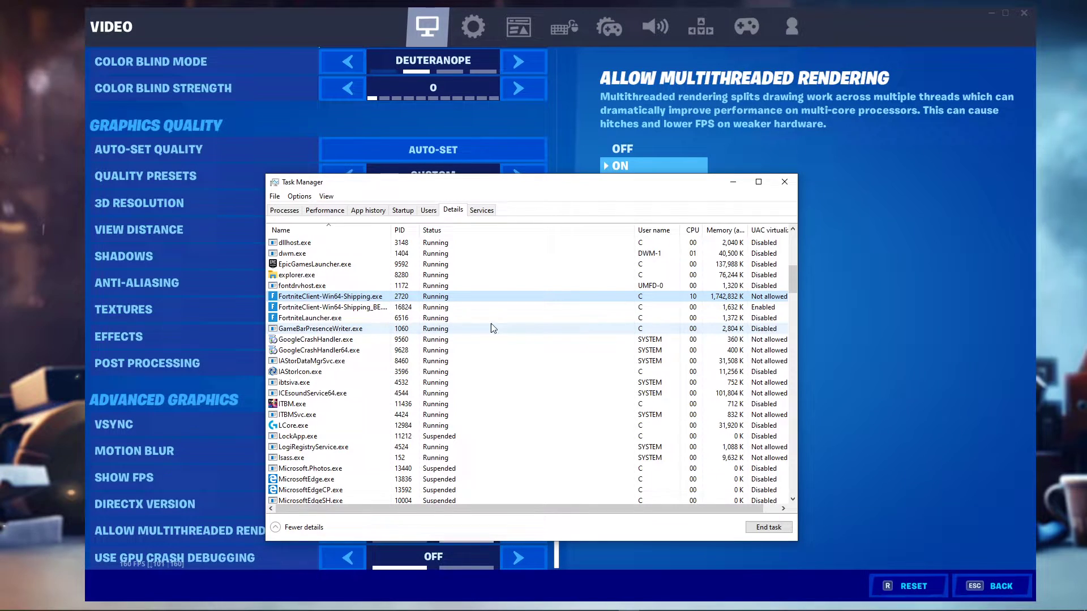
# Check which priority level is assigned to FortniteClient-Win64-Shipping.exe
pyautogui.rightClick(366, 298)
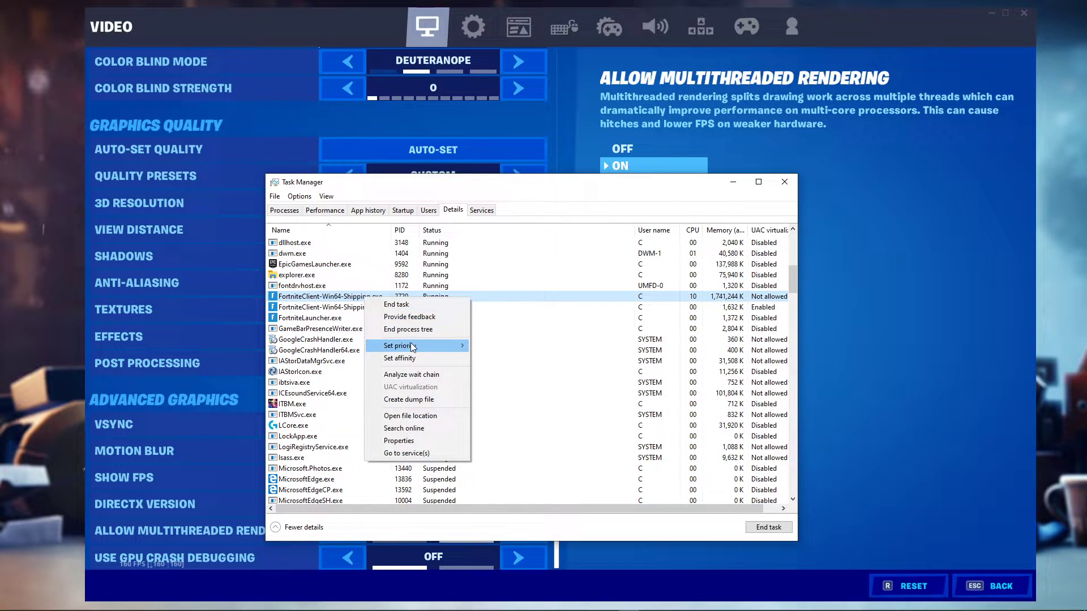
pyautogui.moveTo(438, 346)
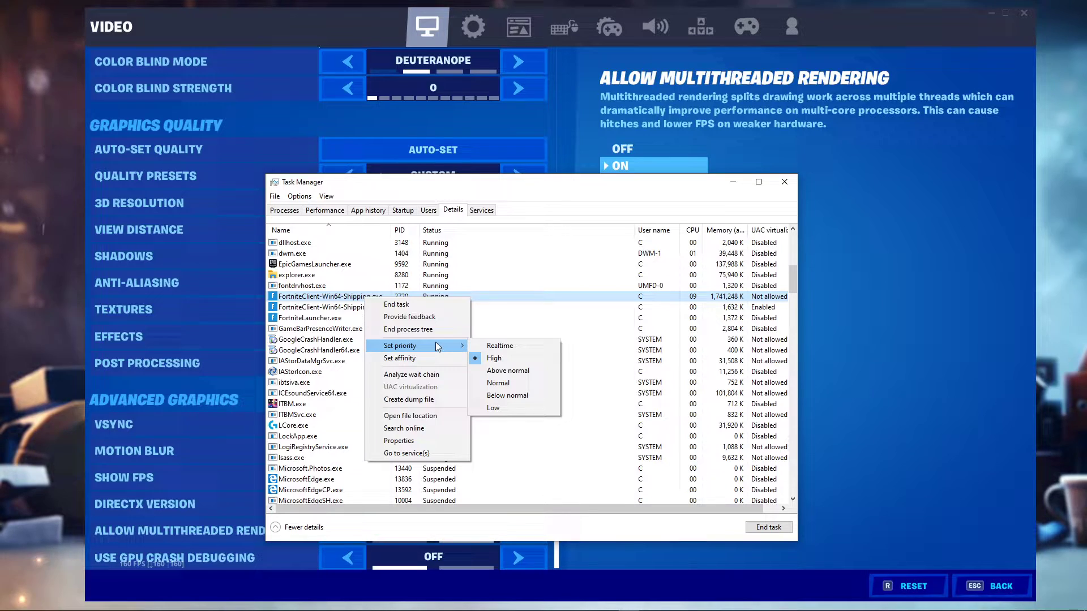
pyautogui.press('Escape')
pyautogui.press('Escape')
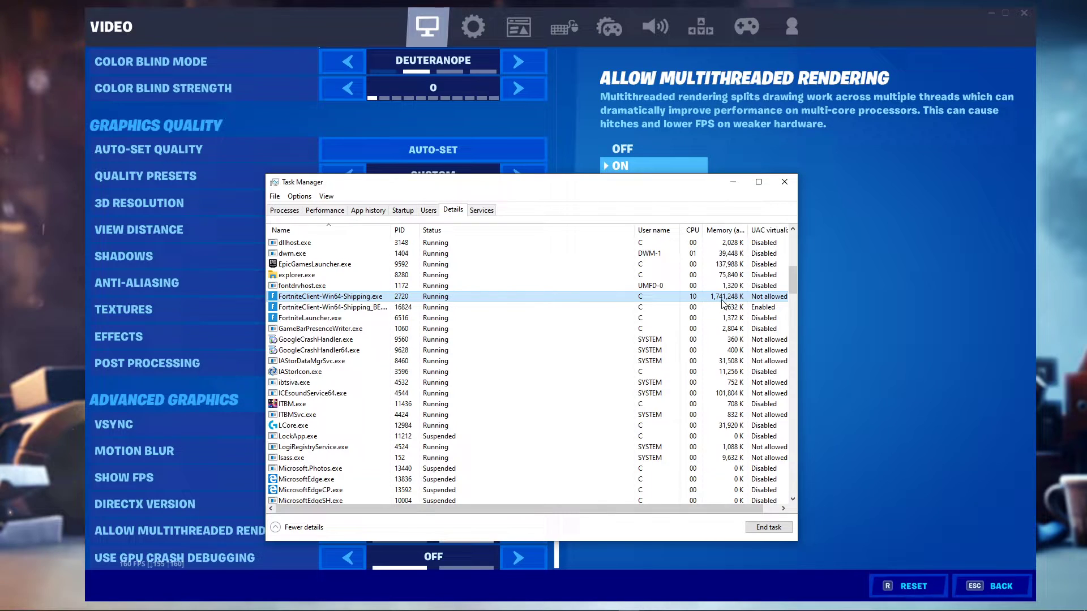
# Sort the running processes by GPU usage and review background apps such as Groove Music, Steam and Spotify as candidates for ending
pyautogui.click(283, 210)
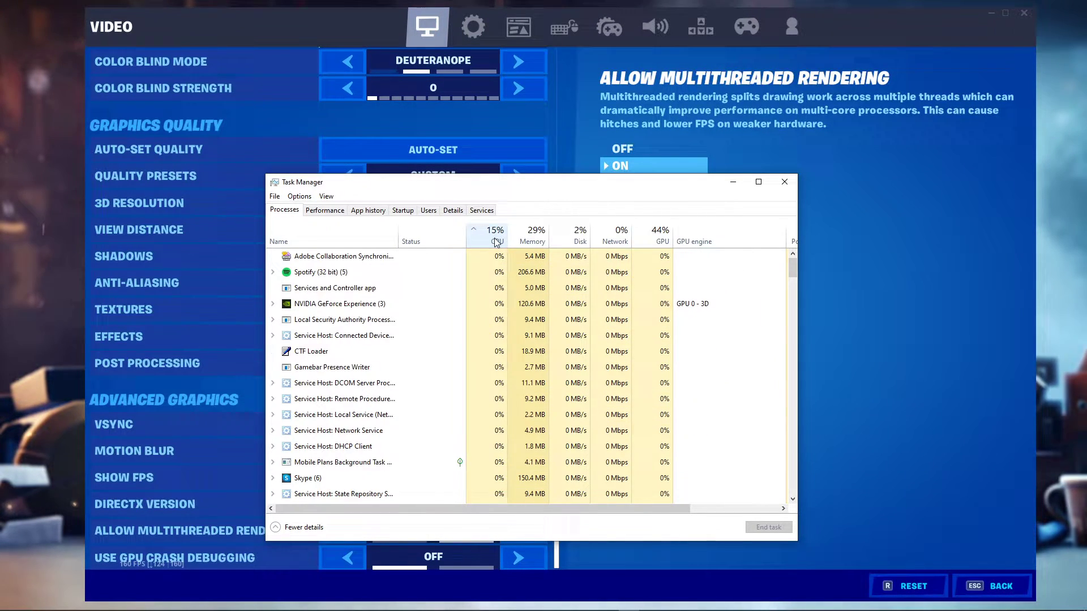
pyautogui.click(660, 243)
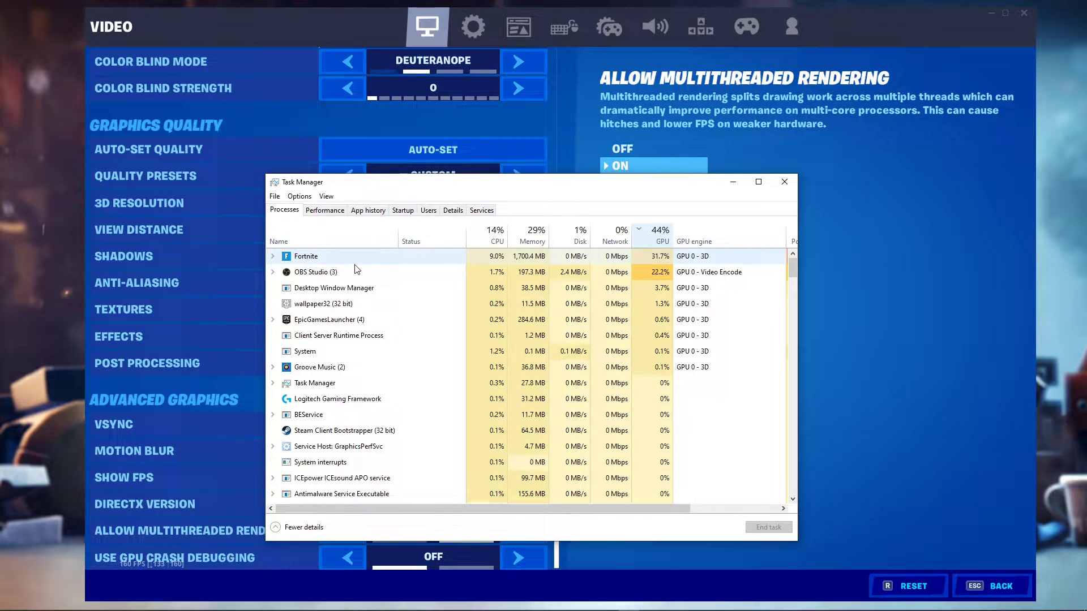
pyautogui.rightClick(308, 368)
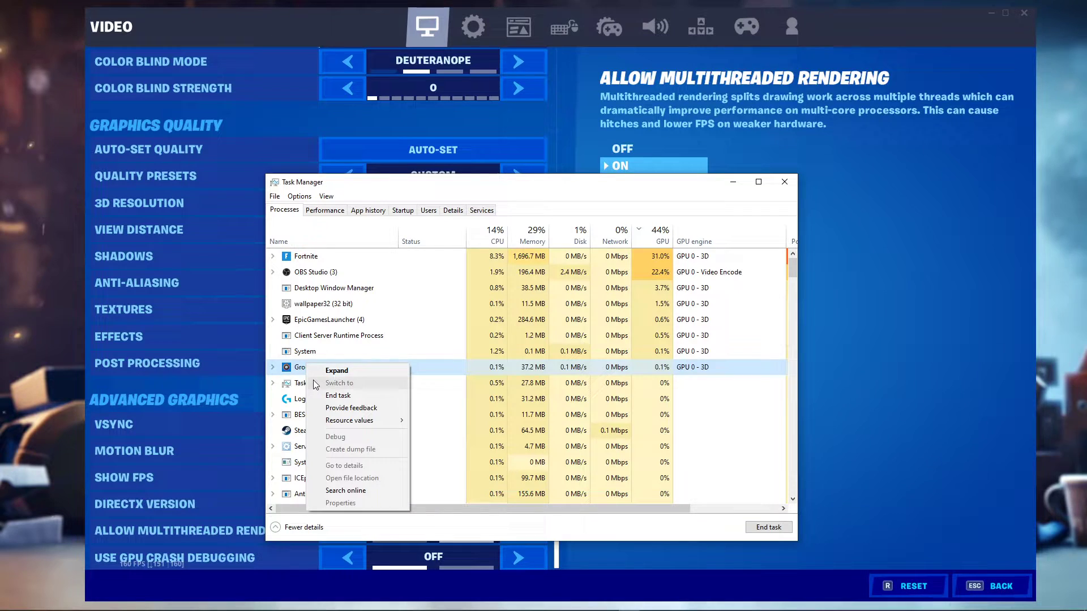
pyautogui.click(299, 374)
pyautogui.scroll(-1, 297, 374)
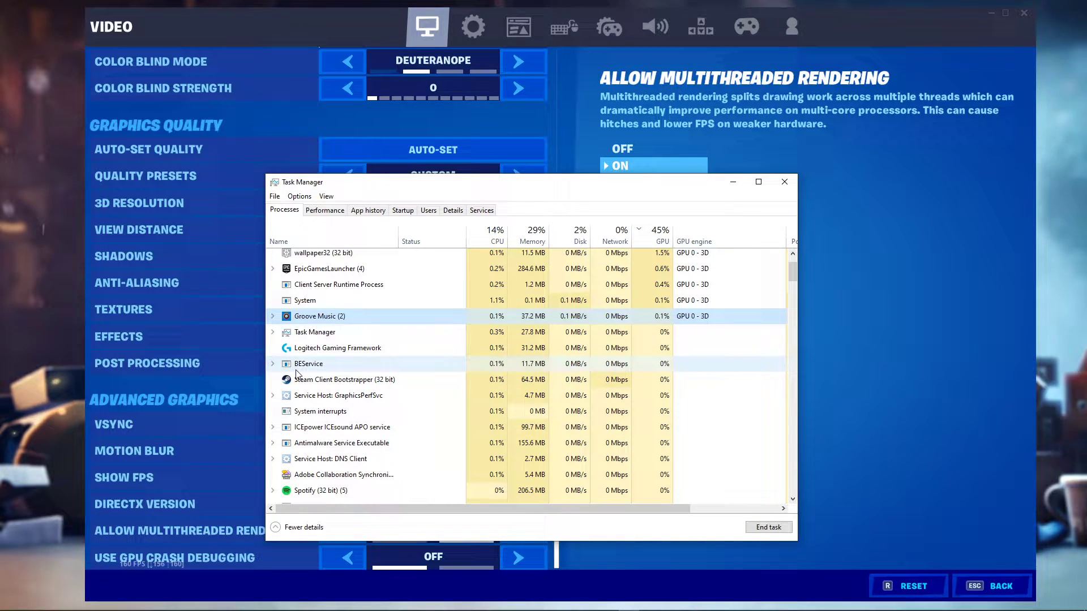
pyautogui.rightClick(299, 380)
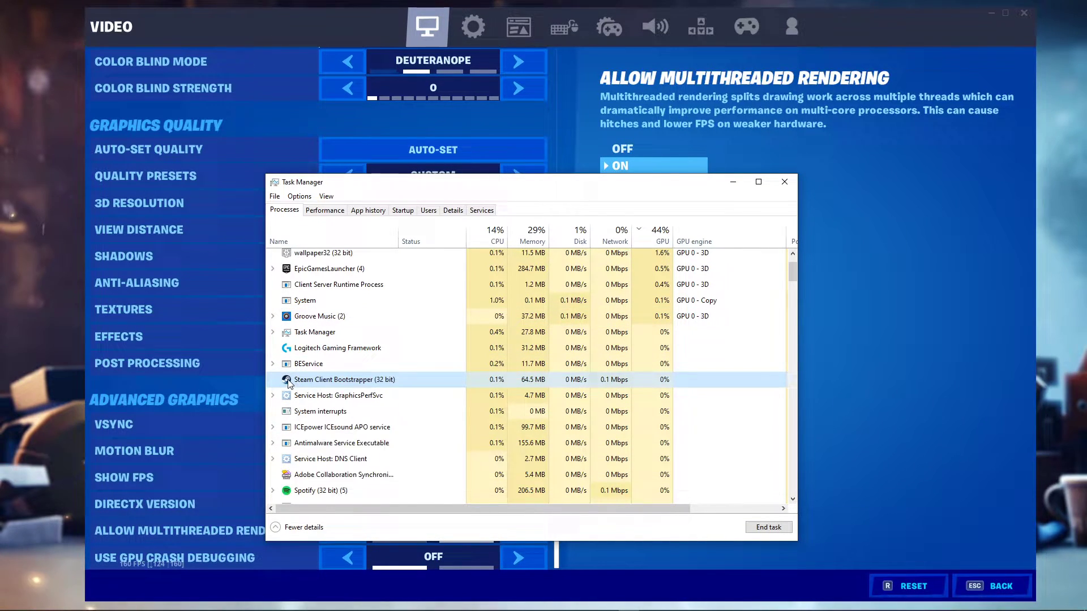
pyautogui.scroll(-2, 289, 383)
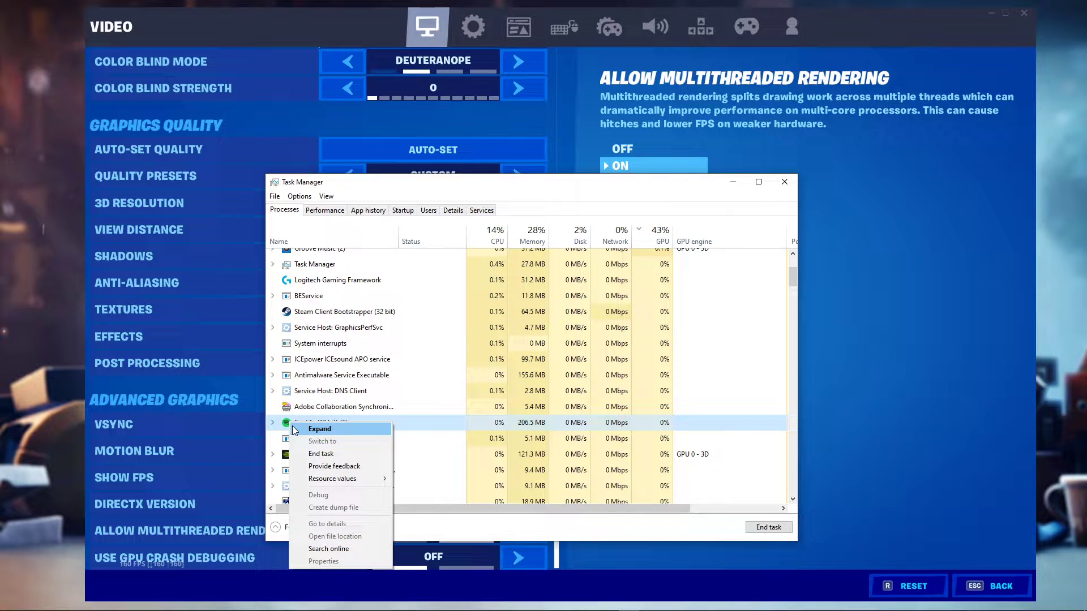
pyautogui.click(292, 455)
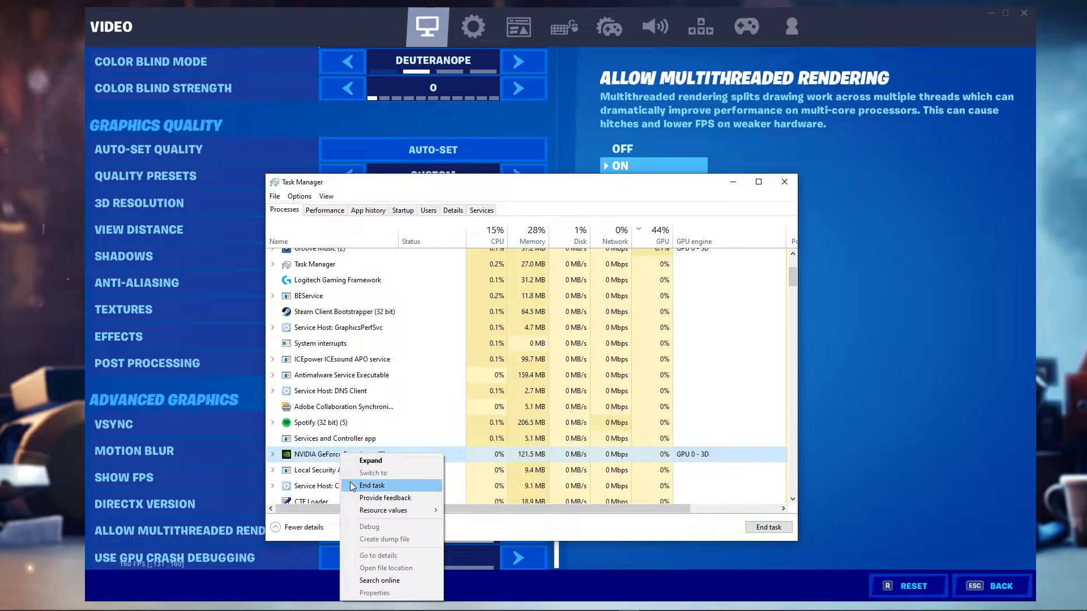
# Sort the running processes by CPU usage and check wallpaper32 and the other background apps for unneeded load
pyautogui.click(501, 236)
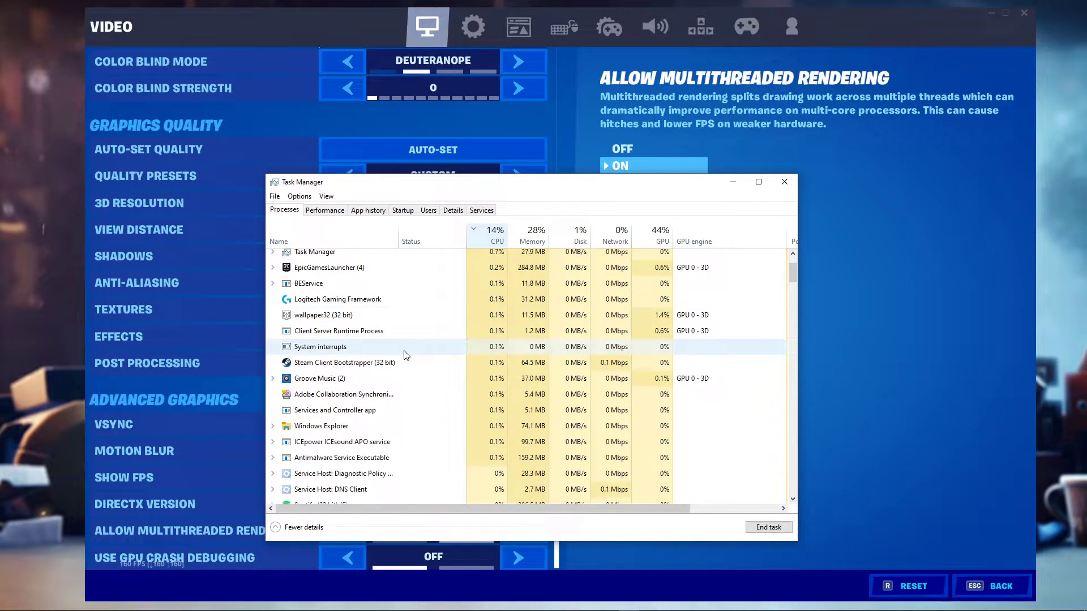
pyautogui.rightClick(329, 304)
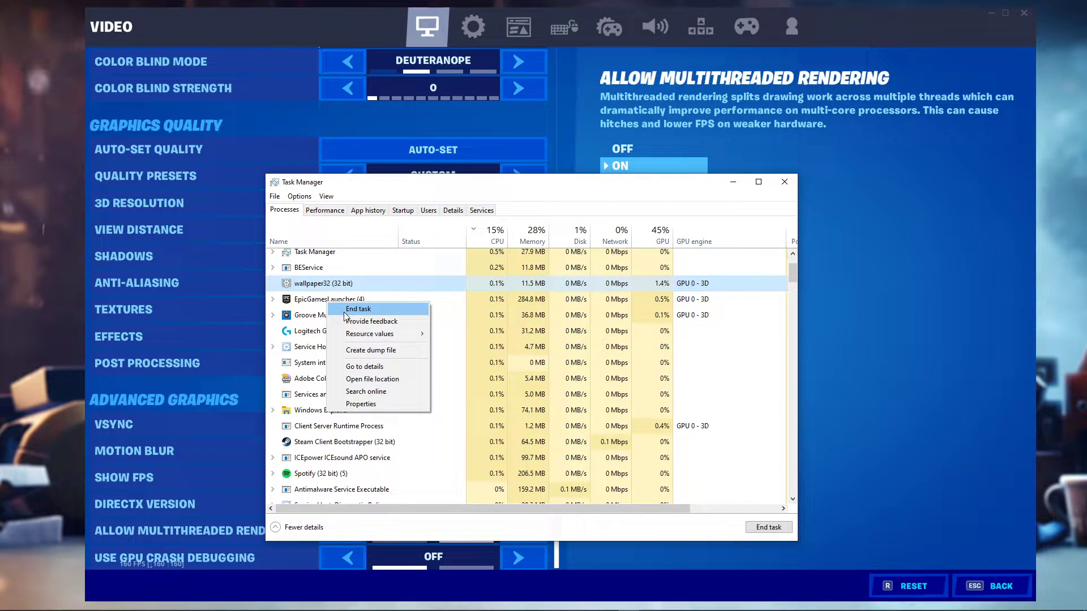
pyautogui.scroll(-1, 327, 300)
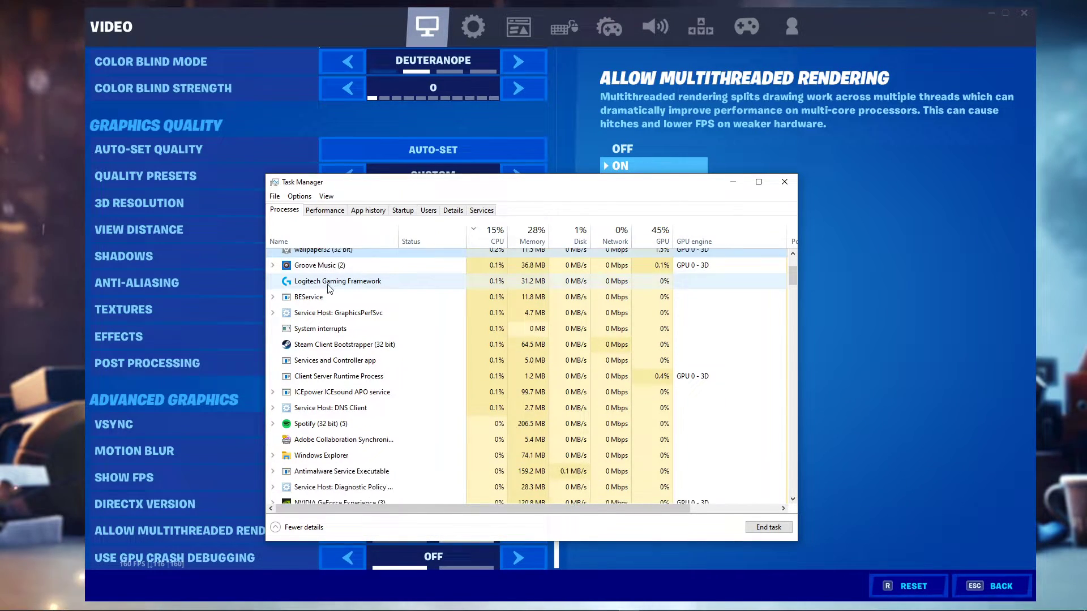
pyautogui.scroll(4, 313, 438)
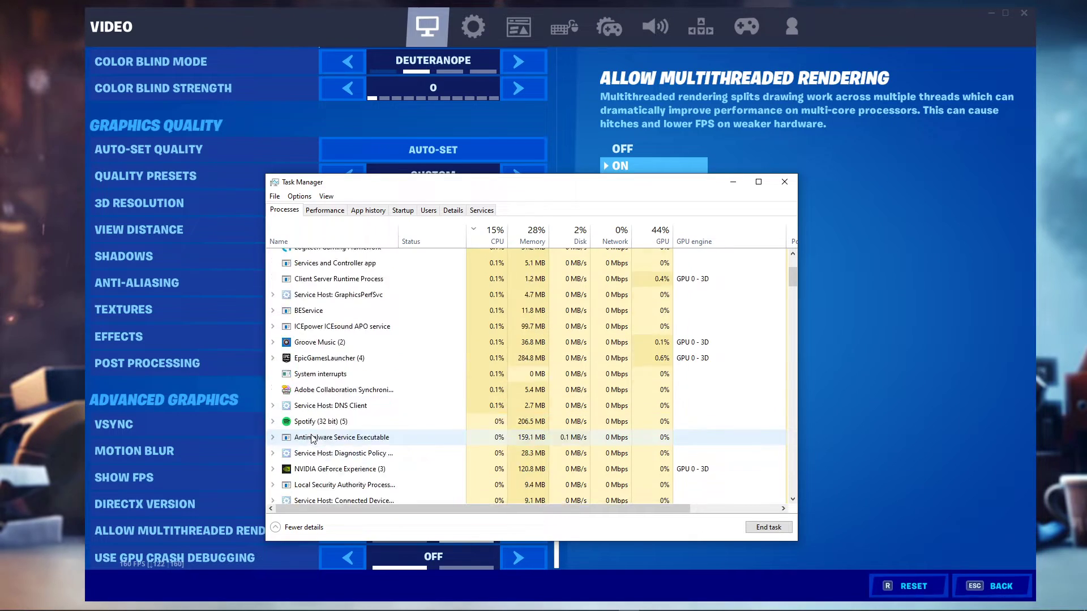
# Check the memory performance details and review the enabled startup programs, including Adobe GC Invoker Utility and CCXProcess
pyautogui.click(320, 212)
pyautogui.click(289, 275)
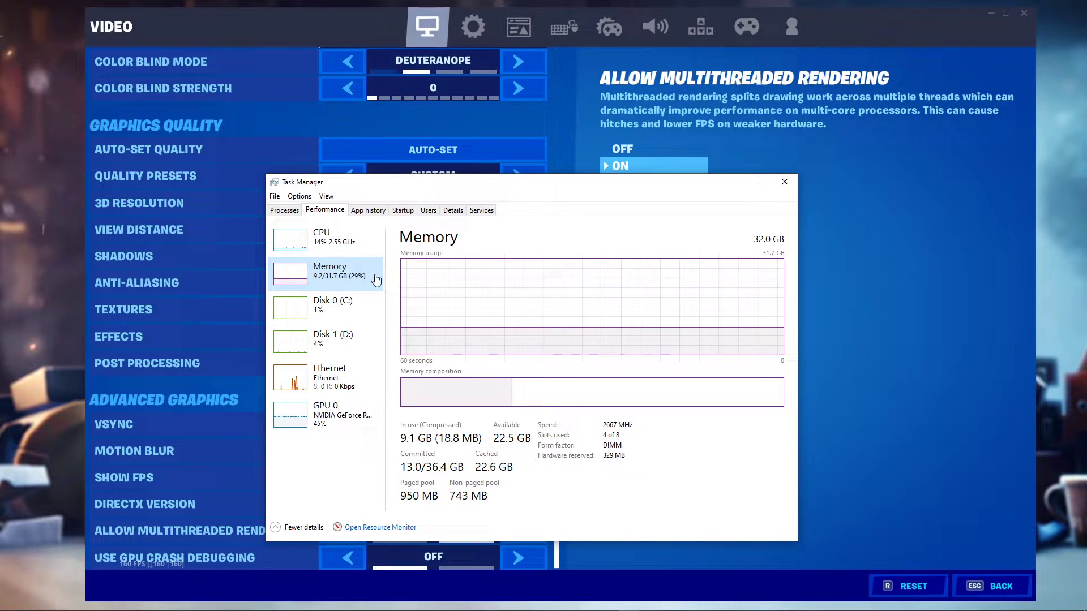
pyautogui.click(404, 210)
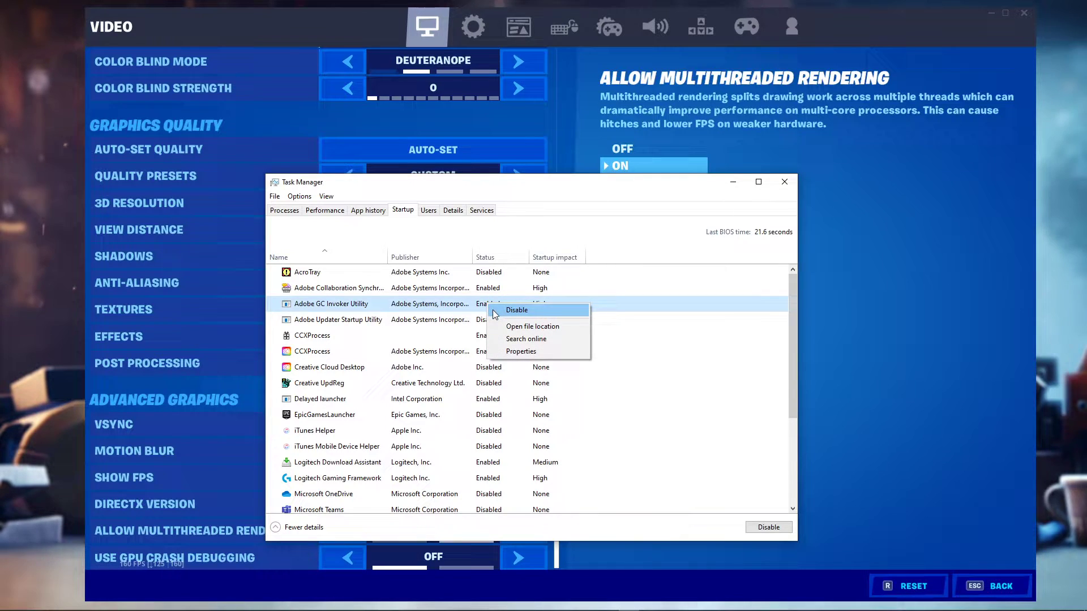
pyautogui.click(474, 364)
pyautogui.rightClick(483, 356)
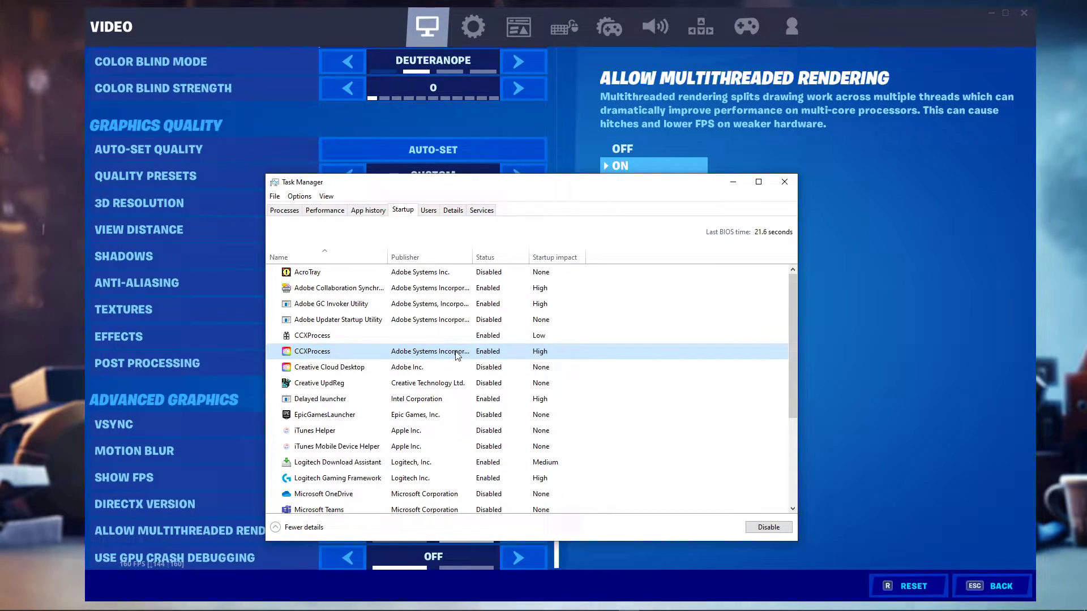
pyautogui.click(784, 182)
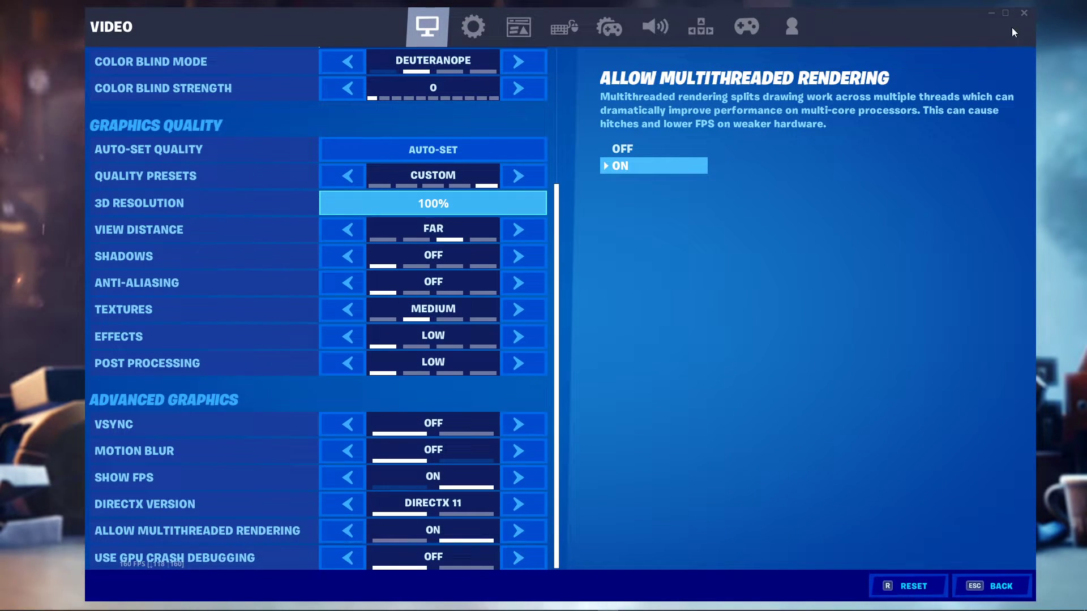
# Close Fortnite, search Windows for "game" and open the Game bar settings
pyautogui.click(1026, 13)
pyautogui.click(641, 427)
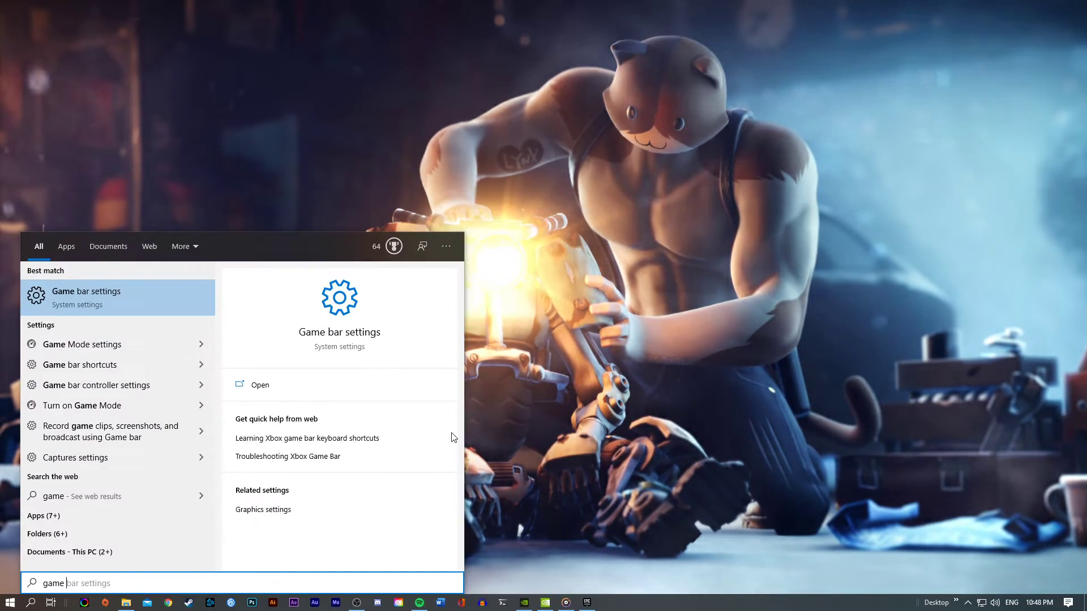
pyautogui.press('Return')
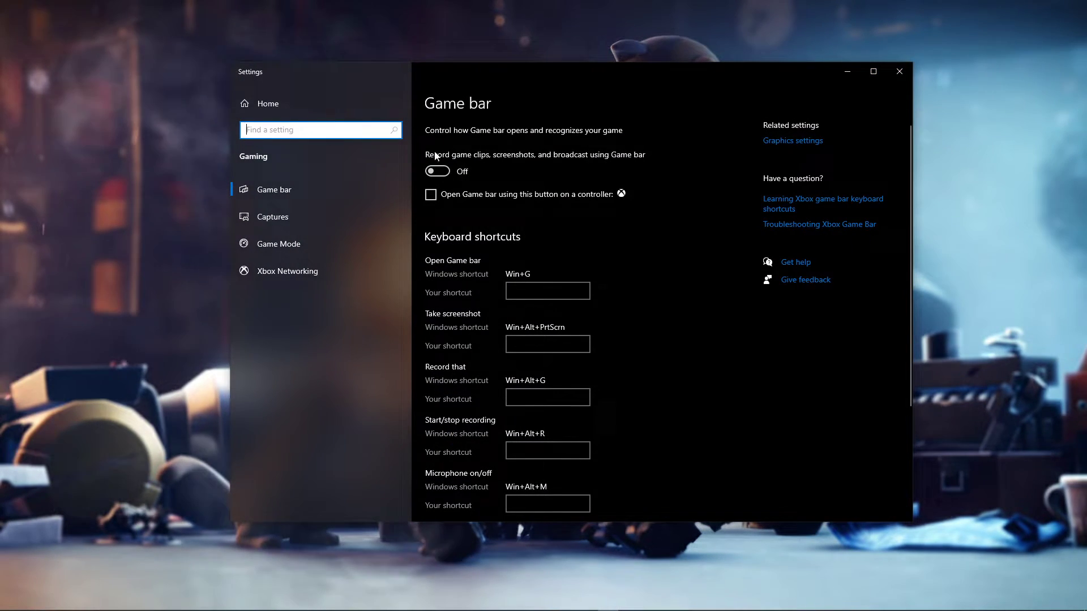
# Review the Captures settings for background recording, recorded audio and recorded video
pyautogui.click(324, 207)
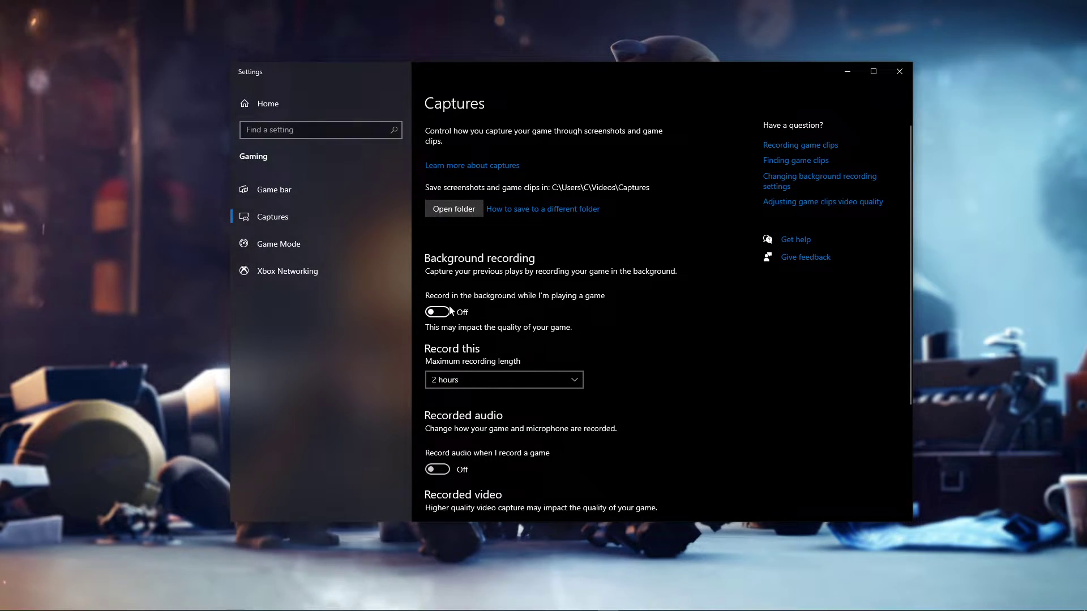
pyautogui.scroll(-3, 450, 310)
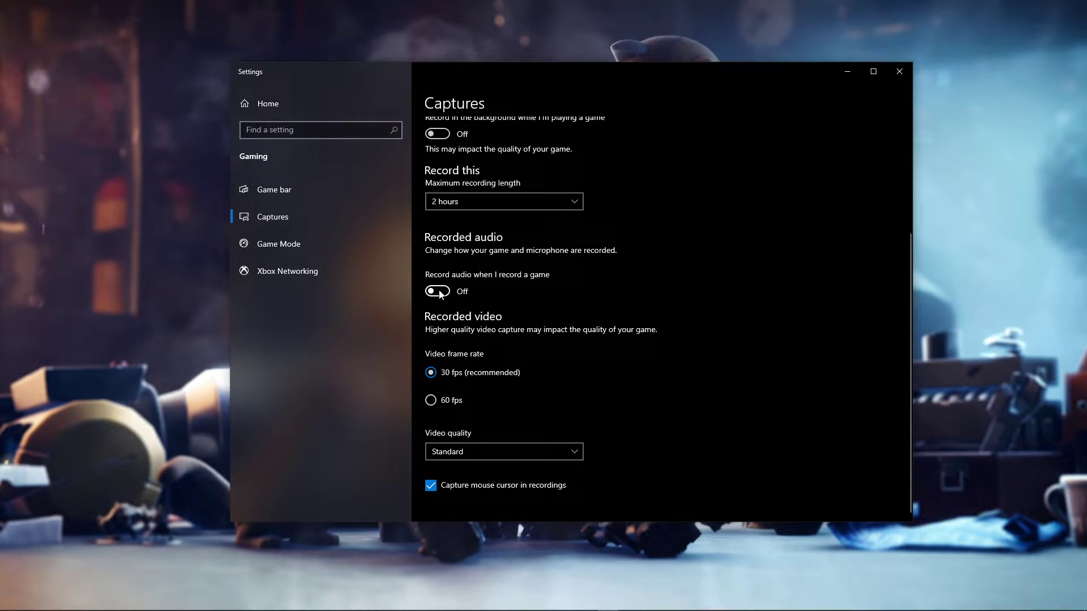
pyautogui.scroll(3, 440, 294)
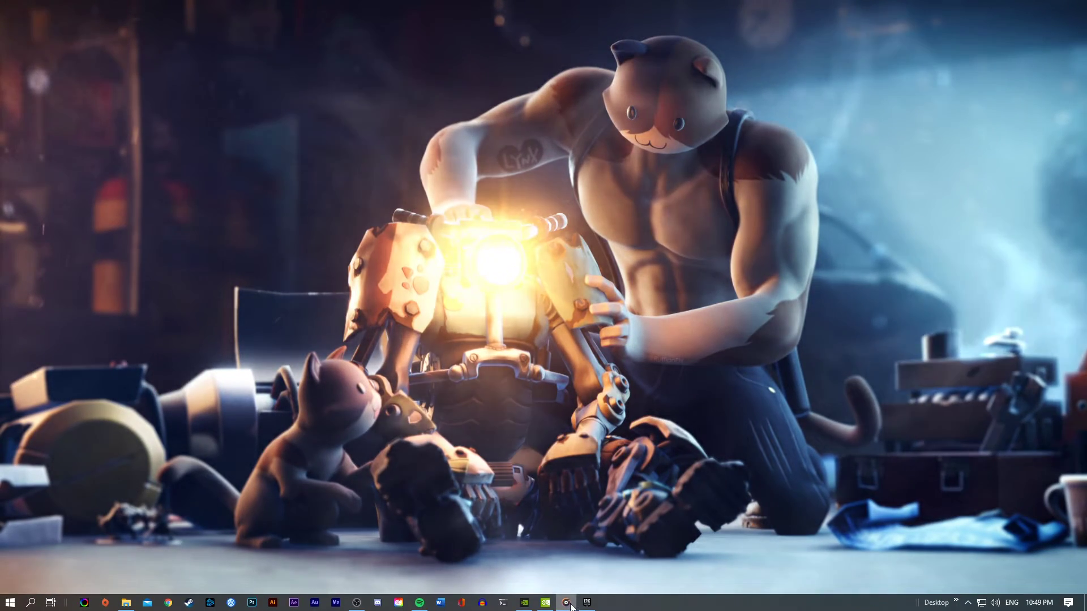
# Browse in File Explorer to Fortnite's Win64 folder under D:\Program Files\Fortnite\FortniteGame\Binaries and find the FortniteClient executables
pyautogui.press('super+e')
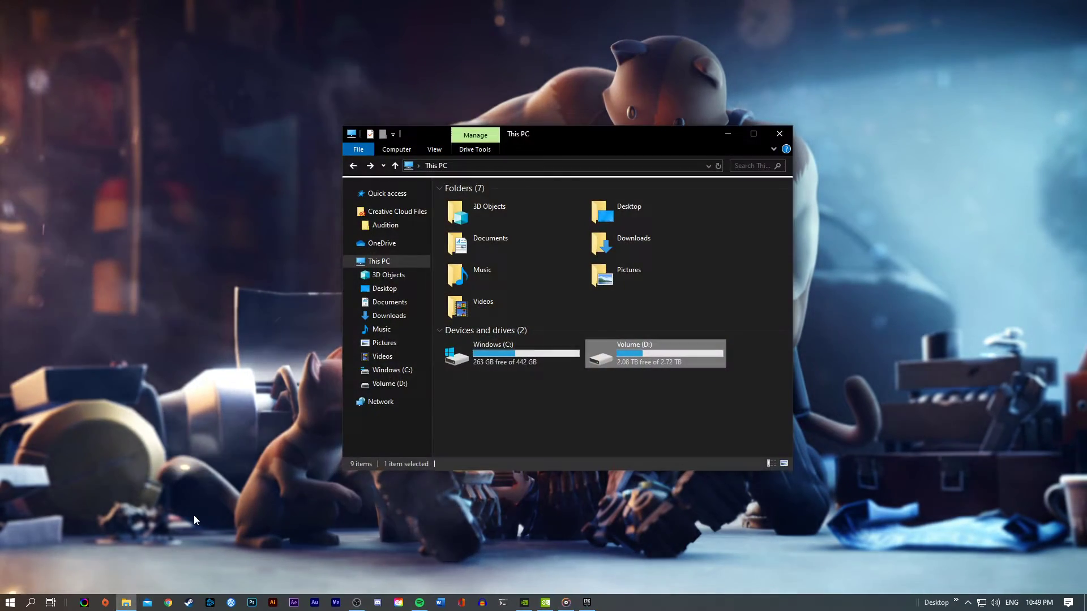
pyautogui.doubleClick(611, 348)
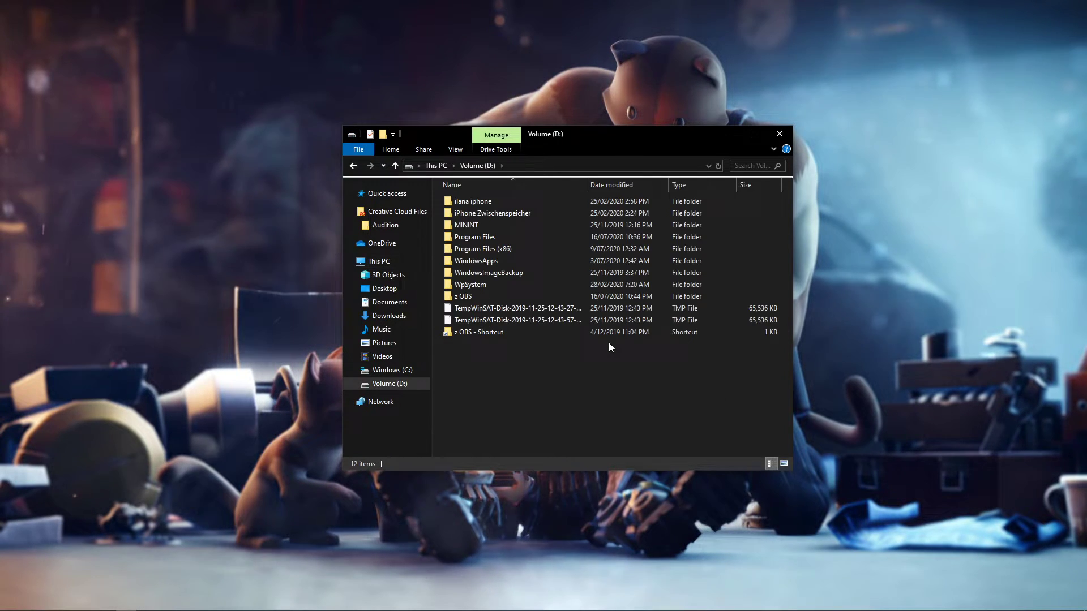
pyautogui.doubleClick(485, 238)
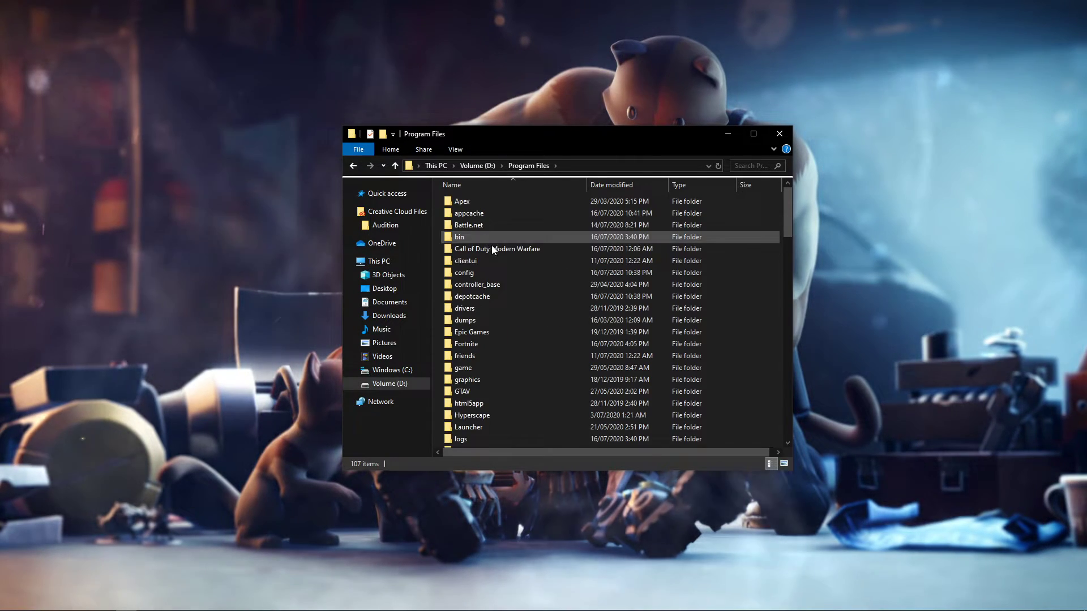
pyautogui.doubleClick(464, 344)
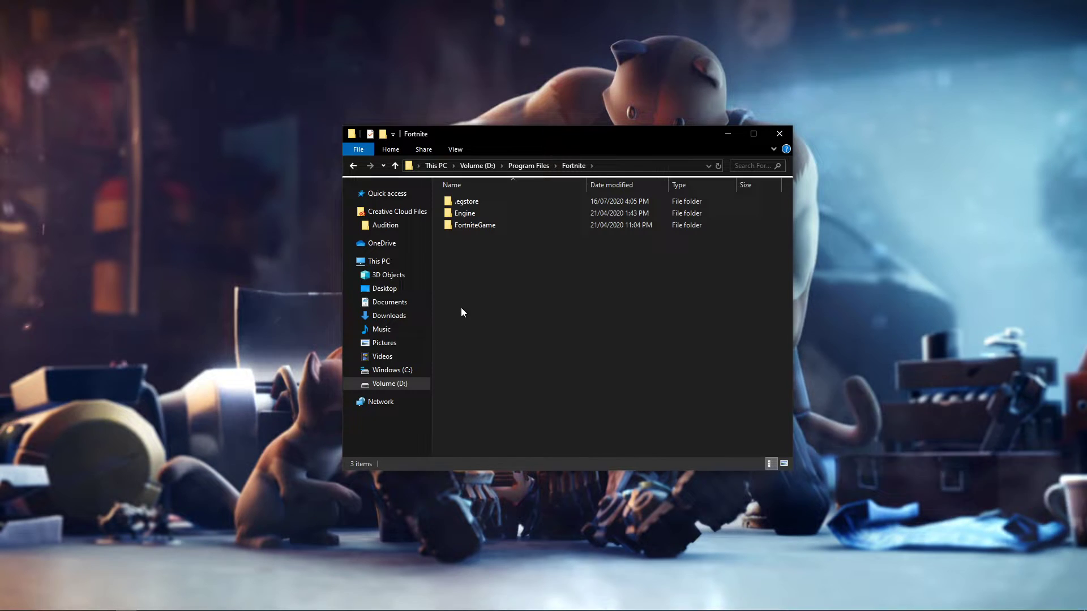
pyautogui.doubleClick(511, 225)
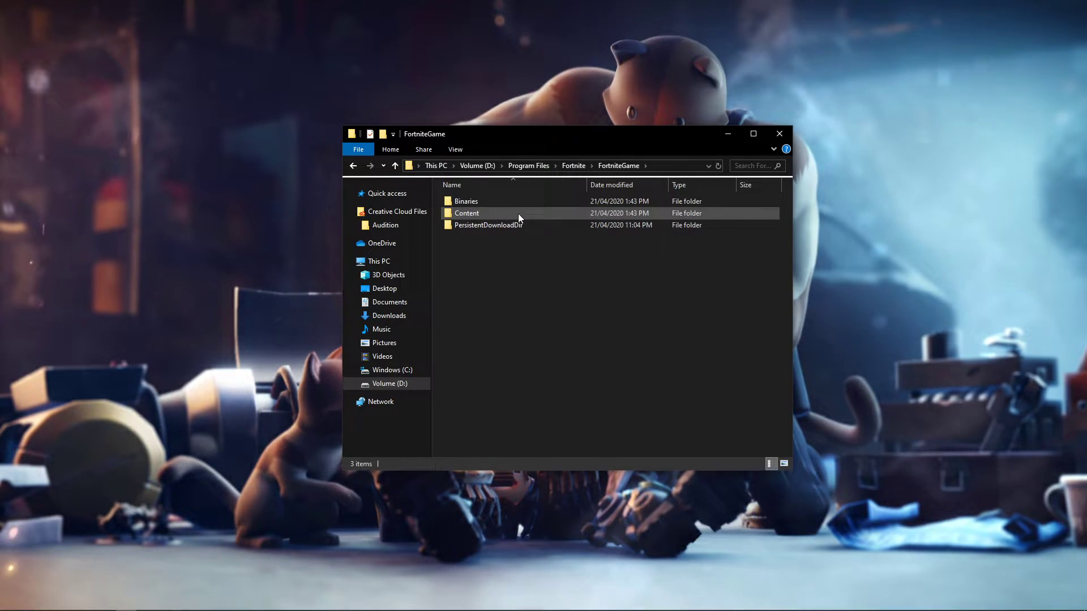
pyautogui.doubleClick(522, 204)
pyautogui.doubleClick(512, 212)
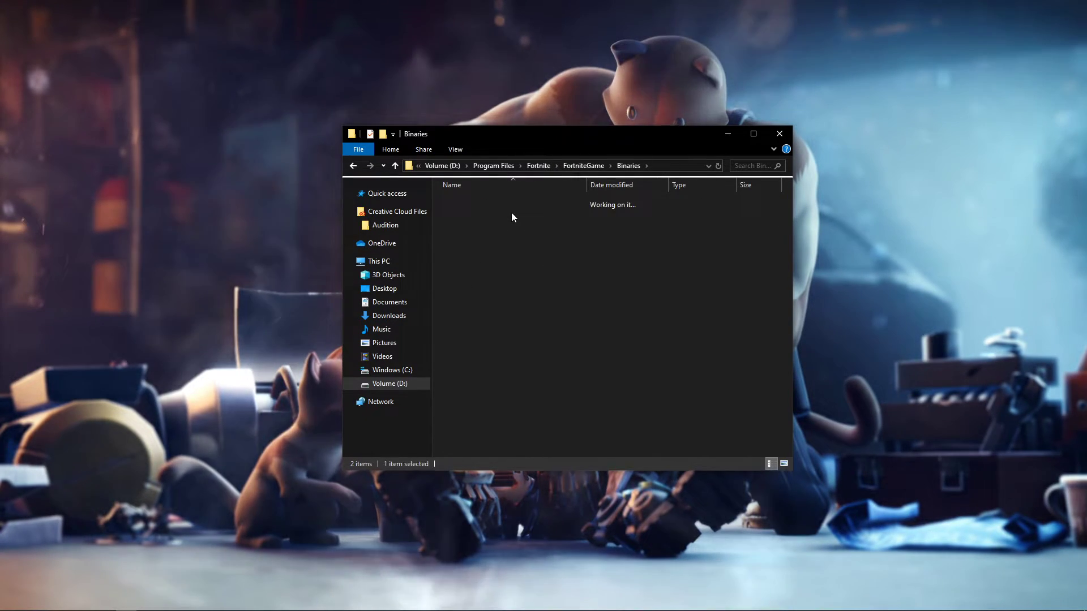
pyautogui.scroll(-15, 497, 270)
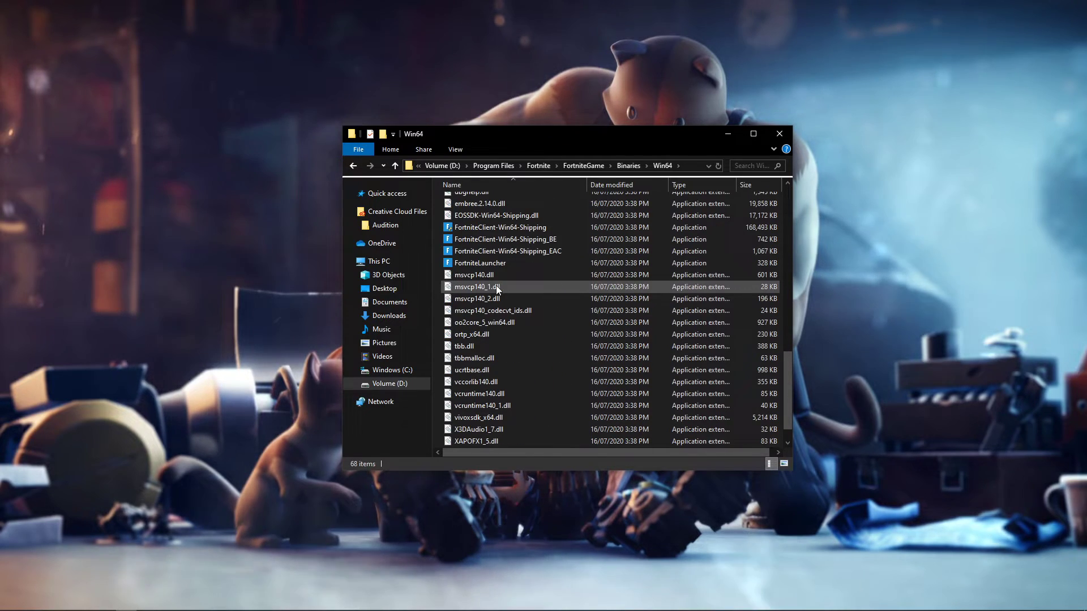
# Review the compatibility settings of the FortniteClient-Win64-Shipping application and accept its properties
pyautogui.click(474, 226)
pyautogui.rightClick(474, 227)
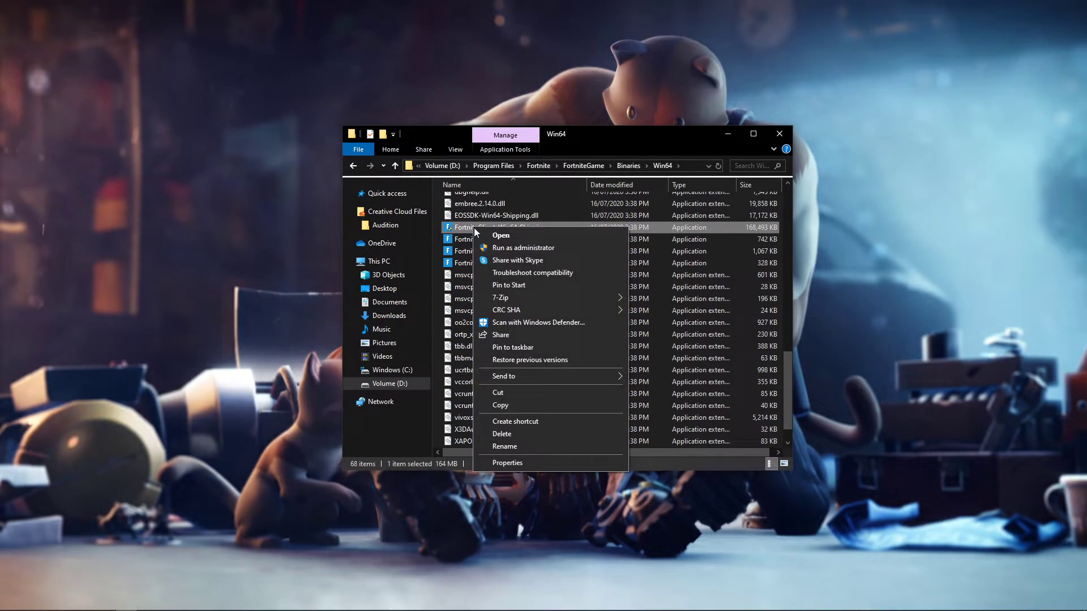
pyautogui.click(529, 463)
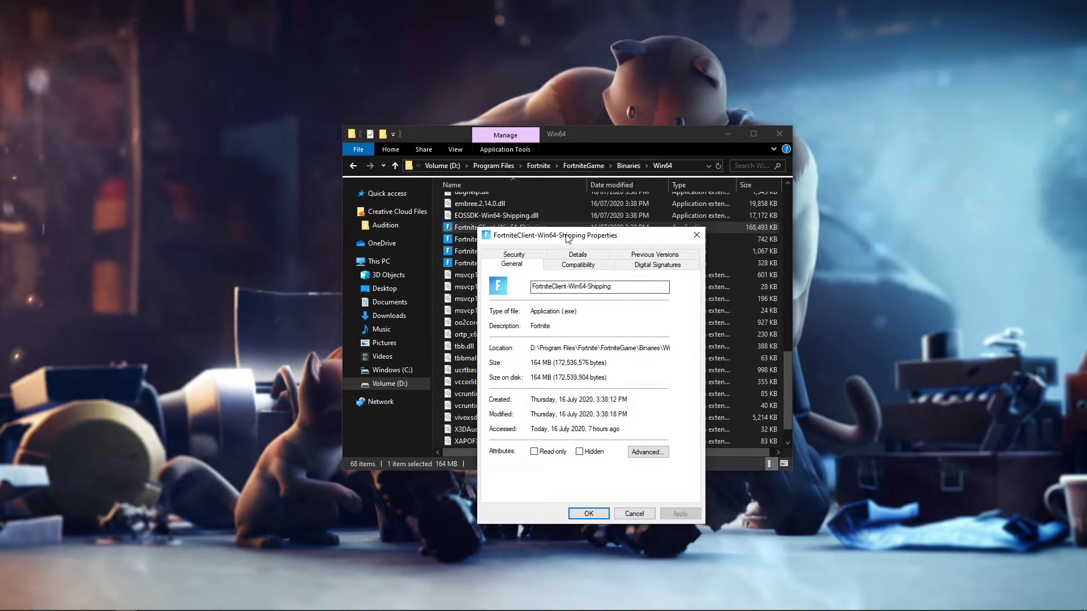
pyautogui.moveTo(567, 238); pyautogui.dragTo(529, 180)
pyautogui.click(533, 208)
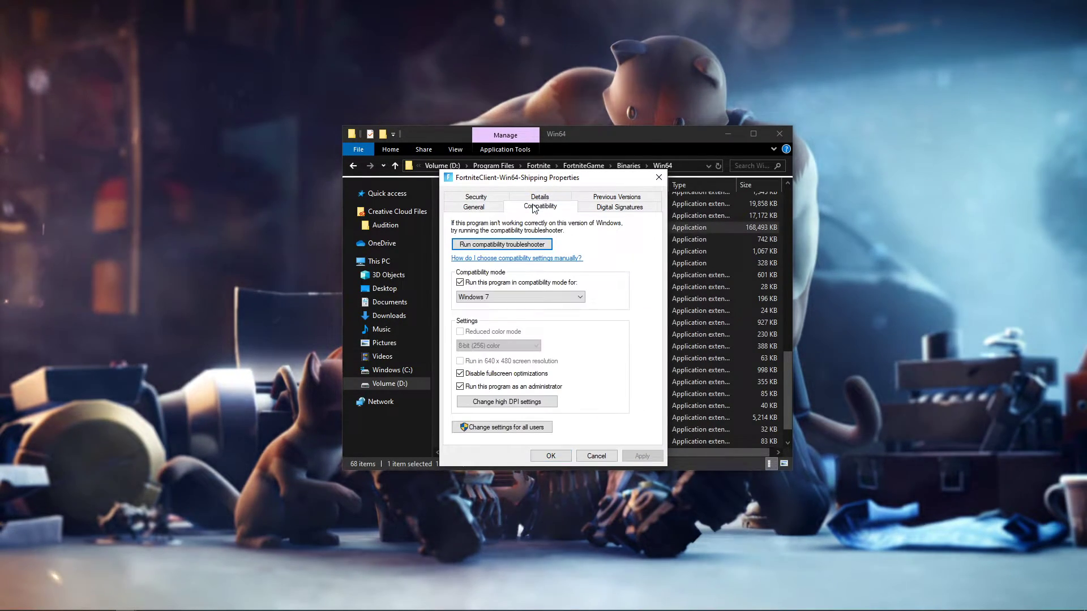
pyautogui.click(548, 460)
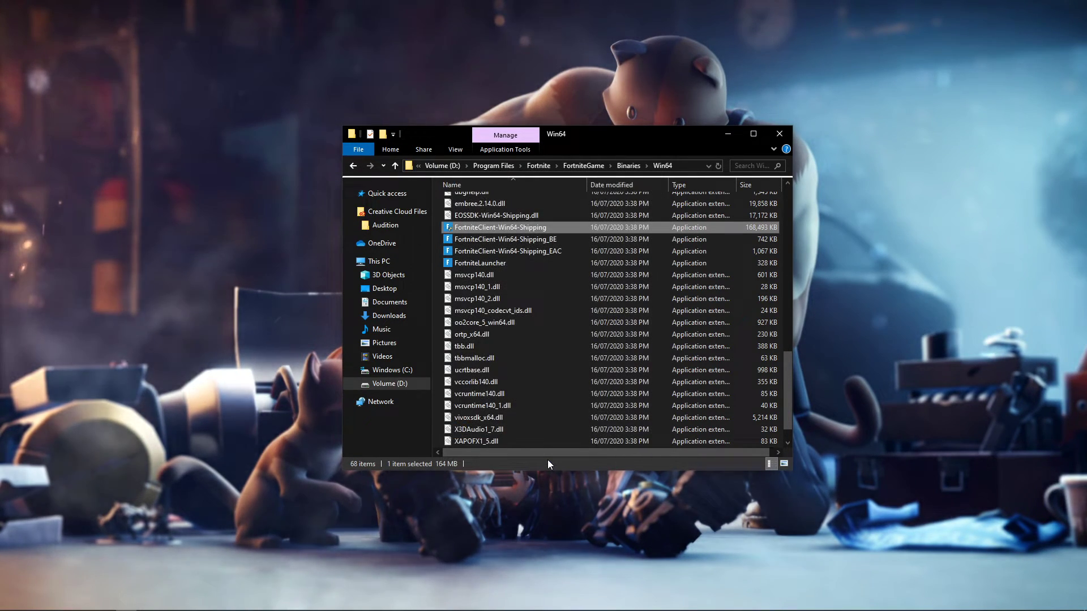
# Open NVIDIA Control Panel at the program-specific 3D settings for Fortnite
pyautogui.click(528, 357)
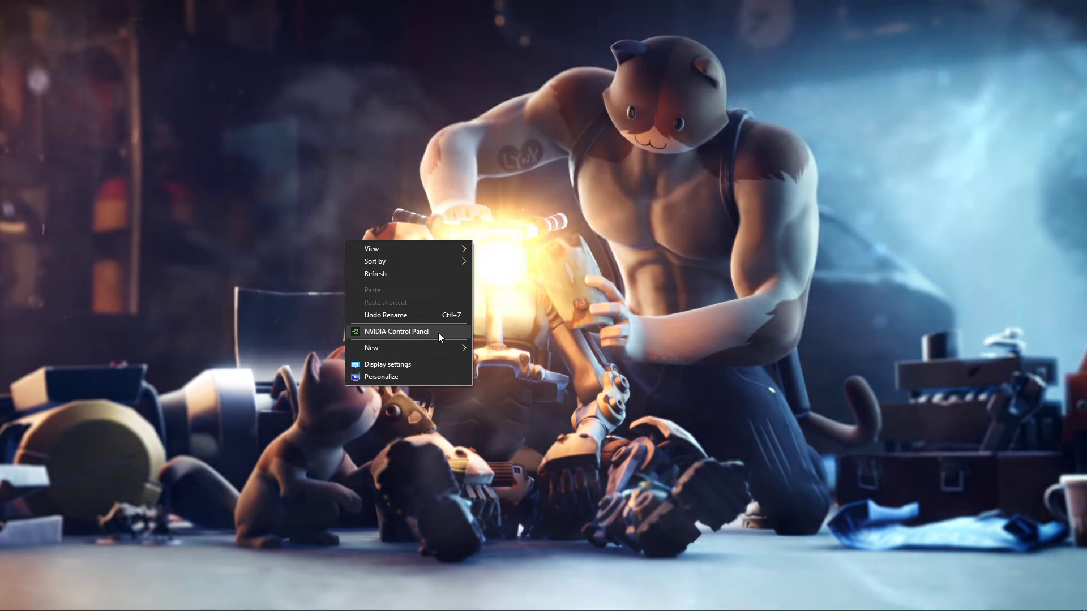
pyautogui.click(439, 334)
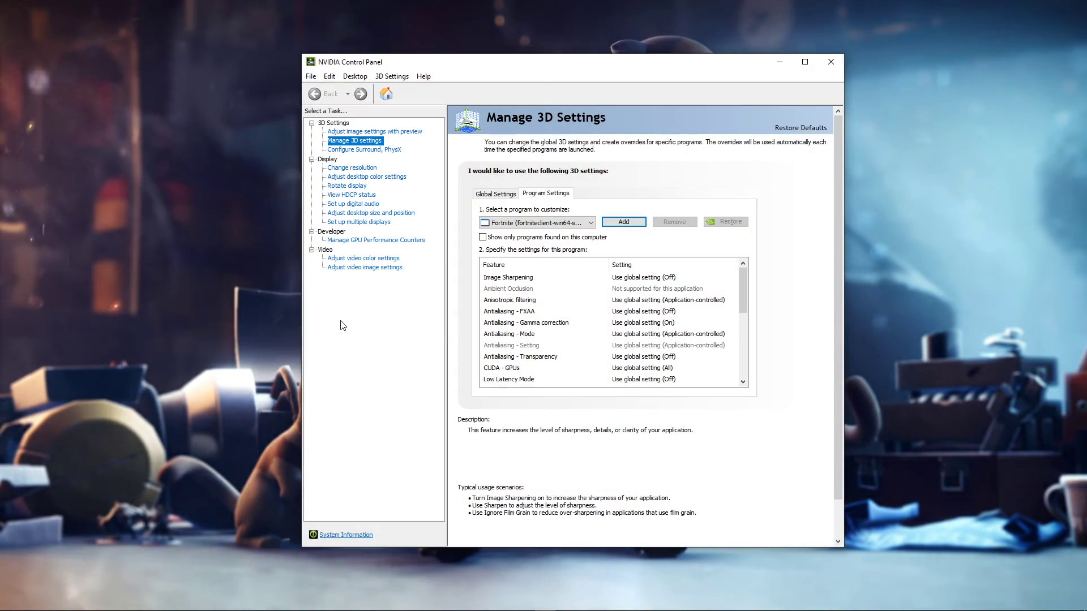
pyautogui.rightClick(172, 269)
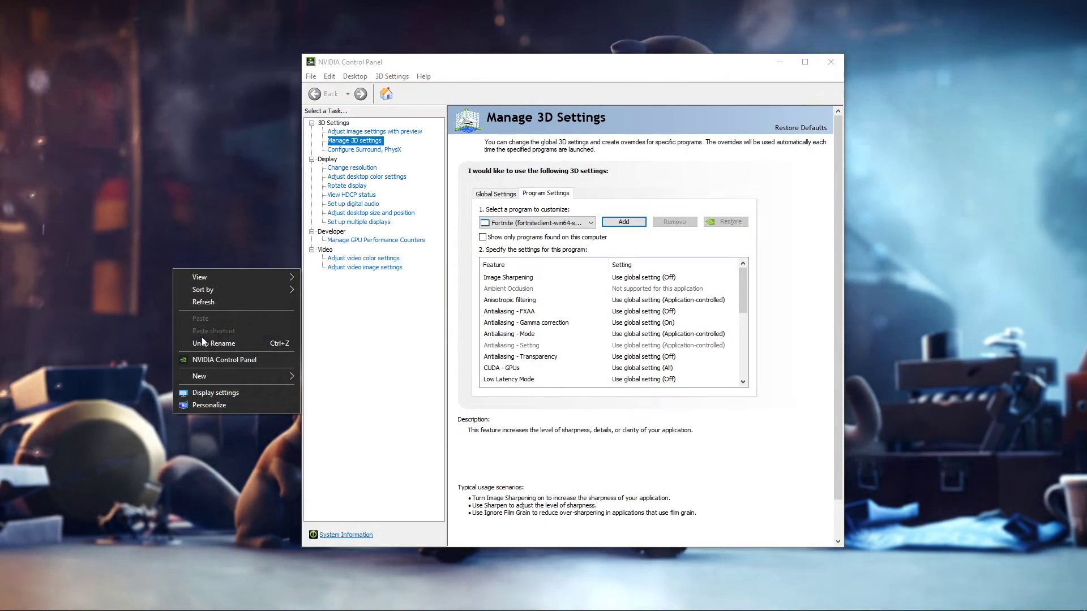
pyautogui.click(249, 361)
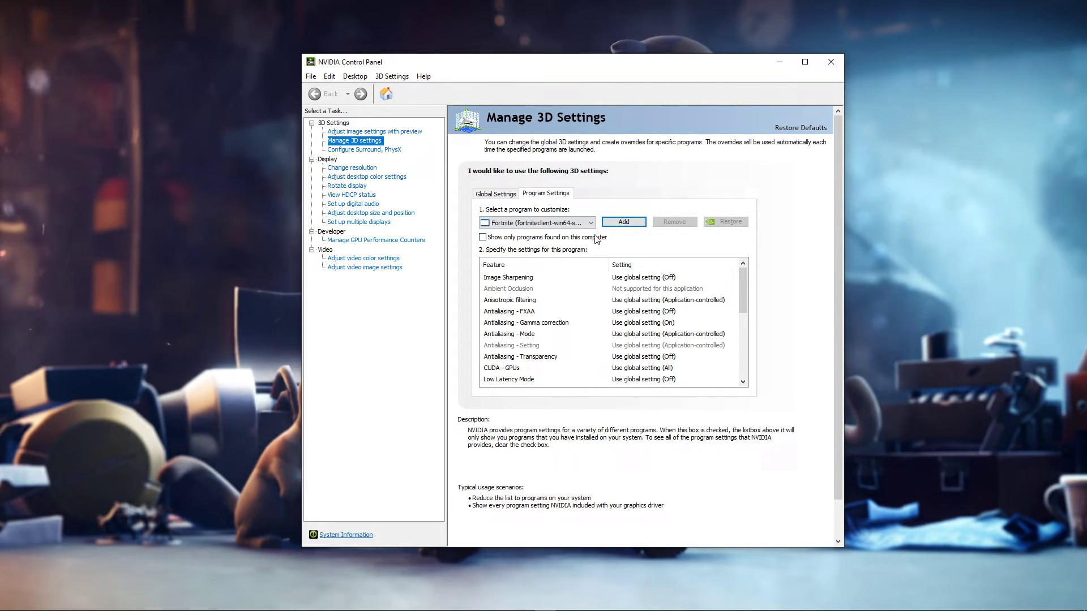
# Try adding FortniteClient-Win64-Shipping as a custom program from D:\Program Files\Fortnite\FortniteGame\Binaries\Win64
pyautogui.click(618, 224)
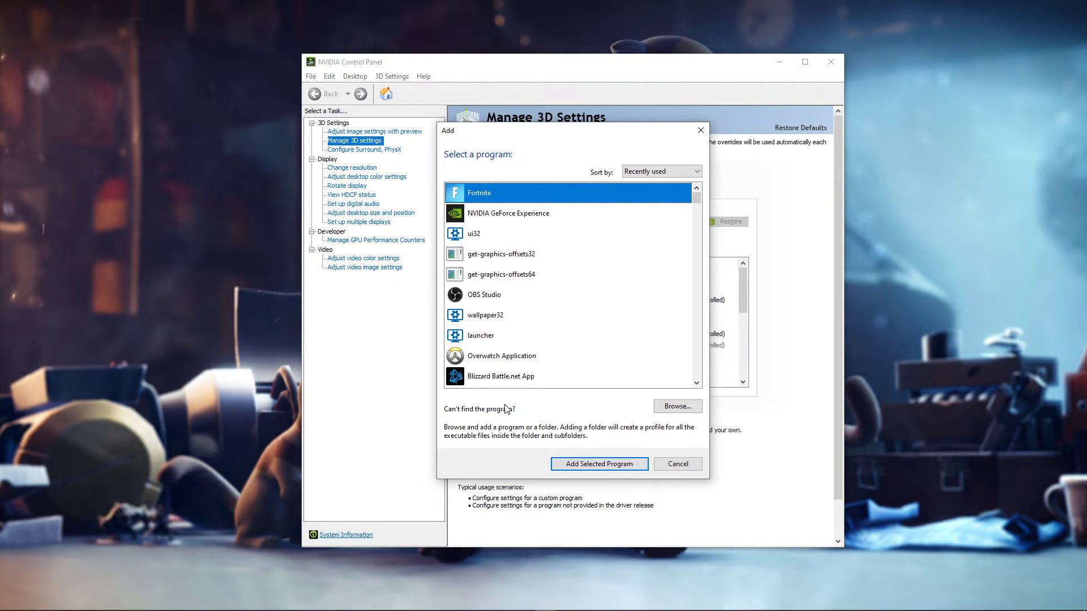
pyautogui.click(673, 408)
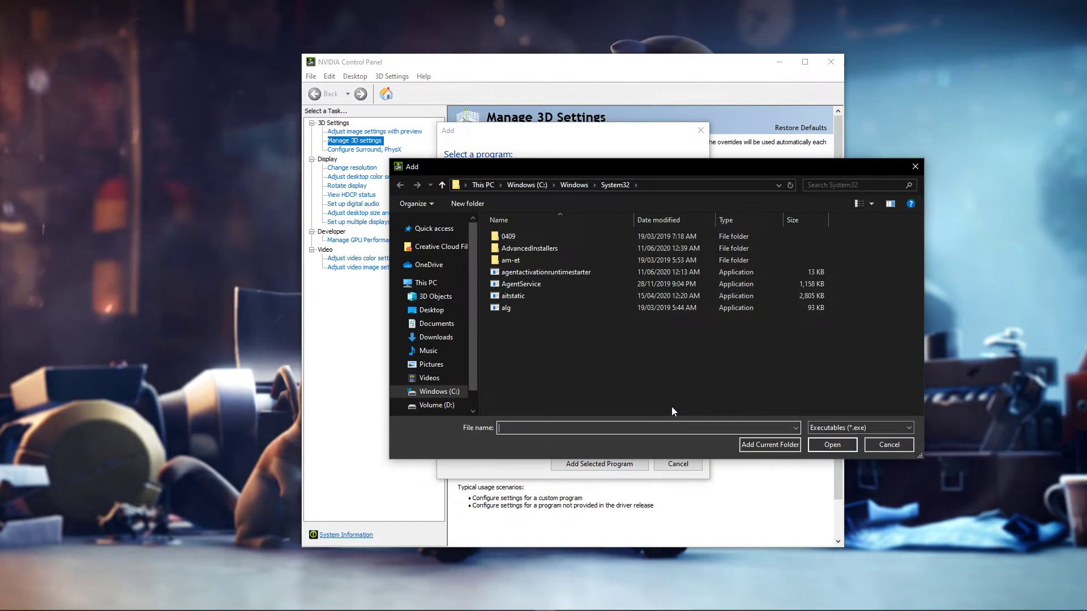
pyautogui.moveTo(651, 169); pyautogui.dragTo(601, 159)
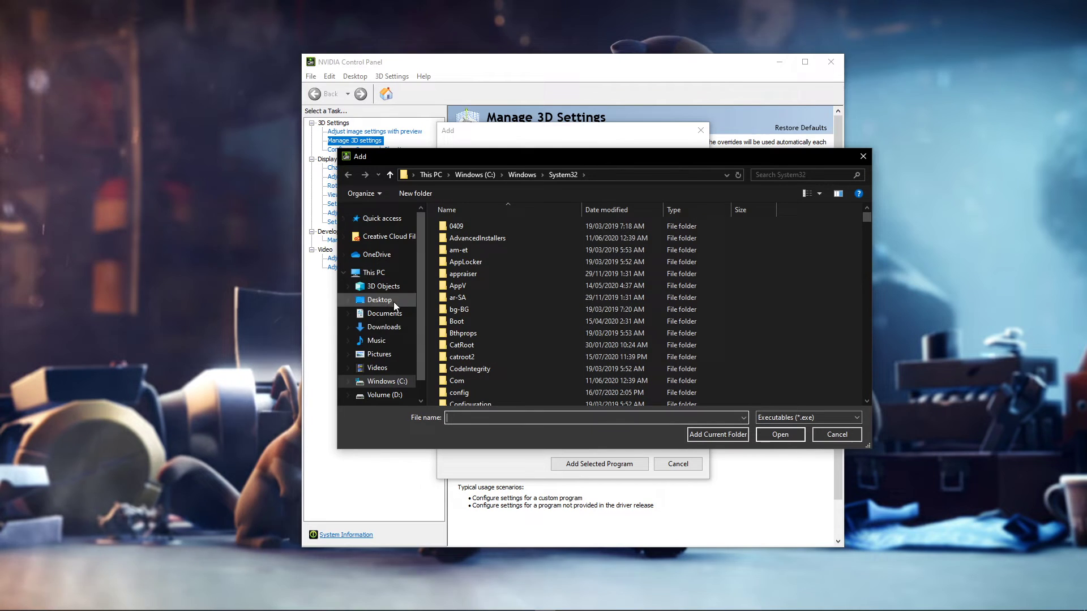
pyautogui.click(376, 397)
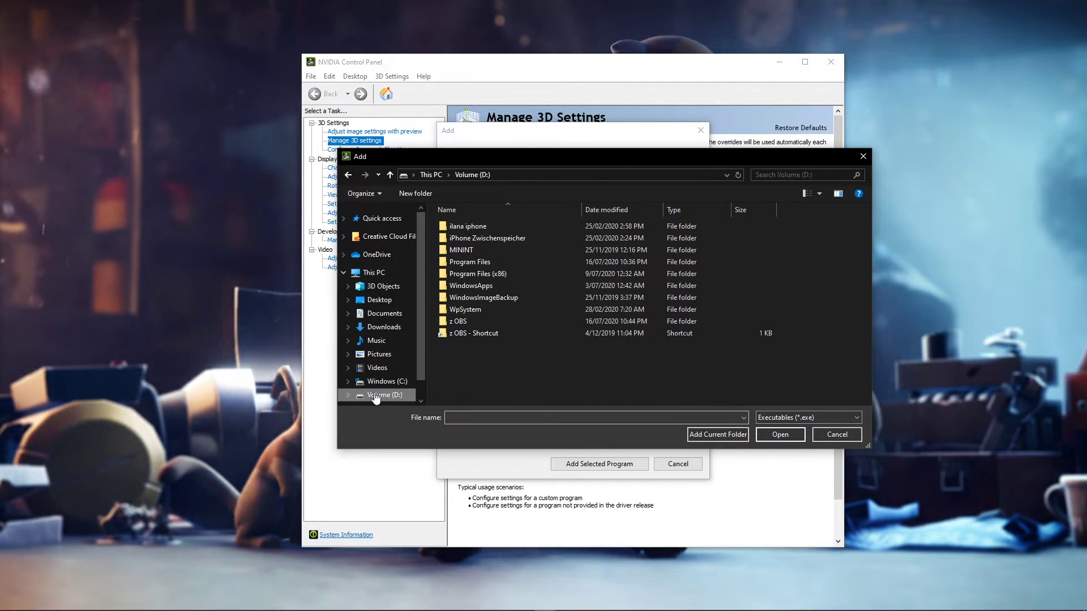
pyautogui.doubleClick(519, 263)
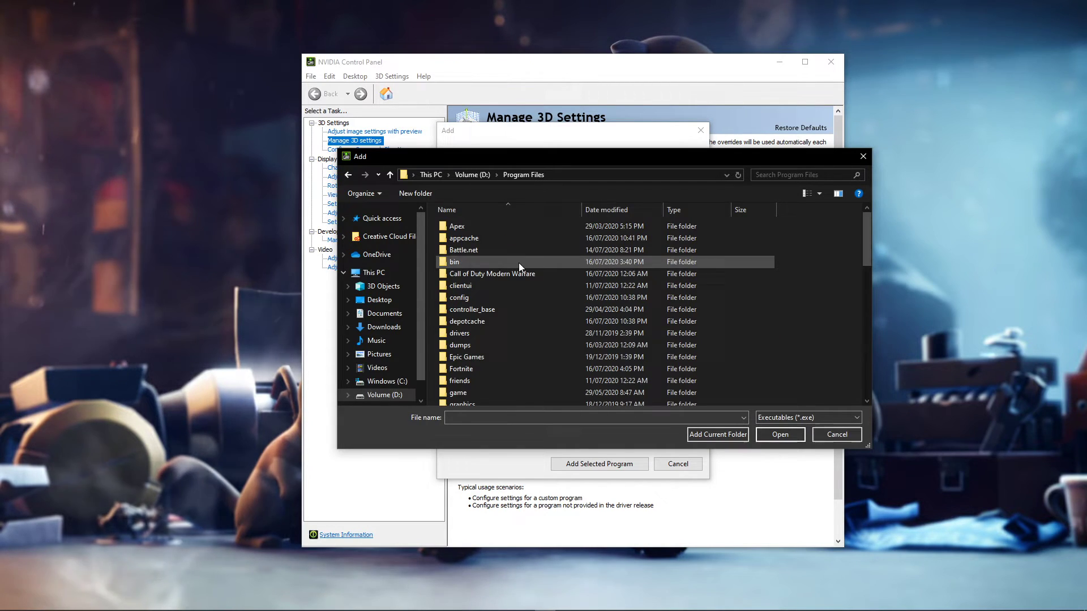
pyautogui.moveTo(599, 161); pyautogui.dragTo(566, 157)
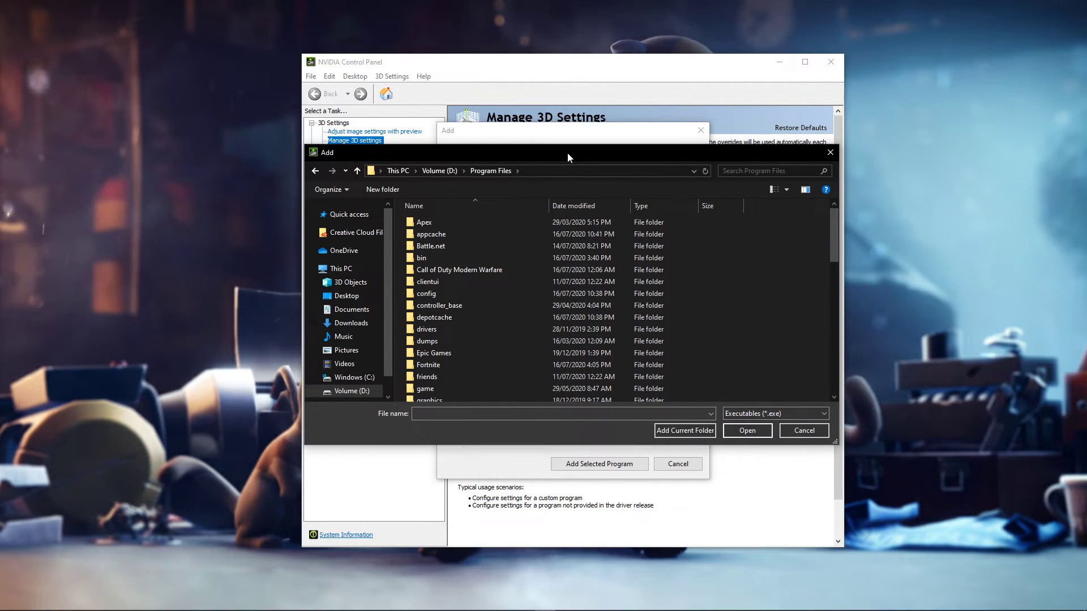
pyautogui.scroll(-1, 521, 283)
pyautogui.doubleClick(464, 334)
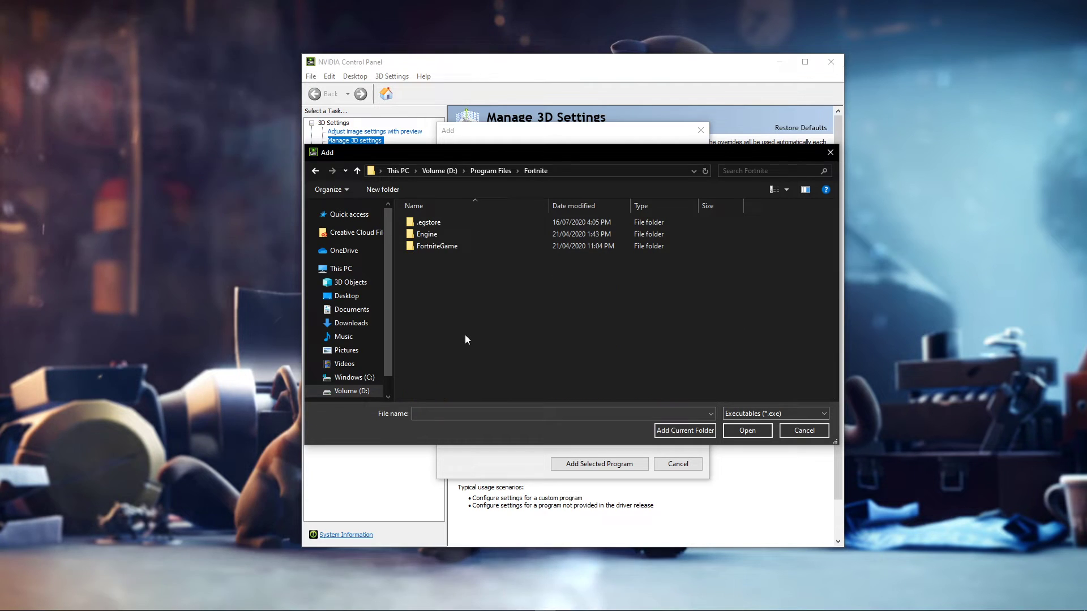
pyautogui.doubleClick(440, 245)
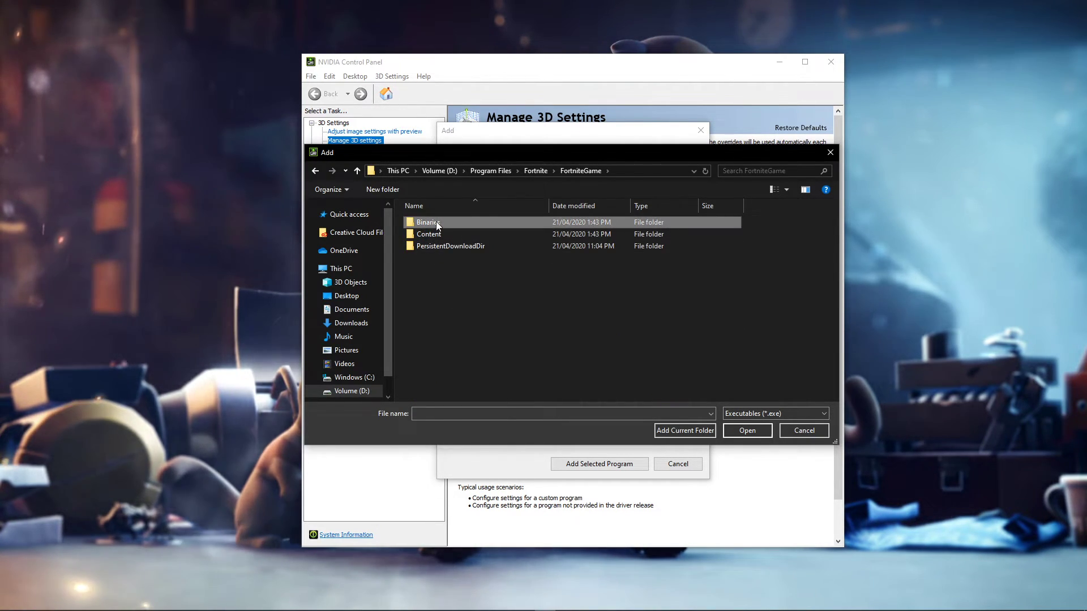
pyautogui.doubleClick(435, 222)
pyautogui.doubleClick(440, 235)
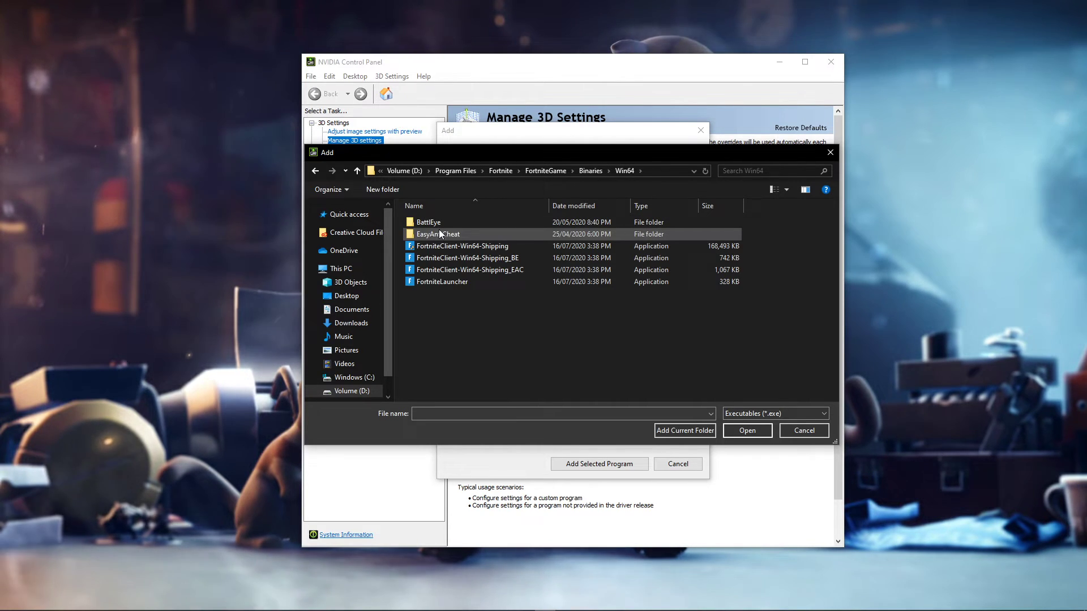
pyautogui.click(437, 246)
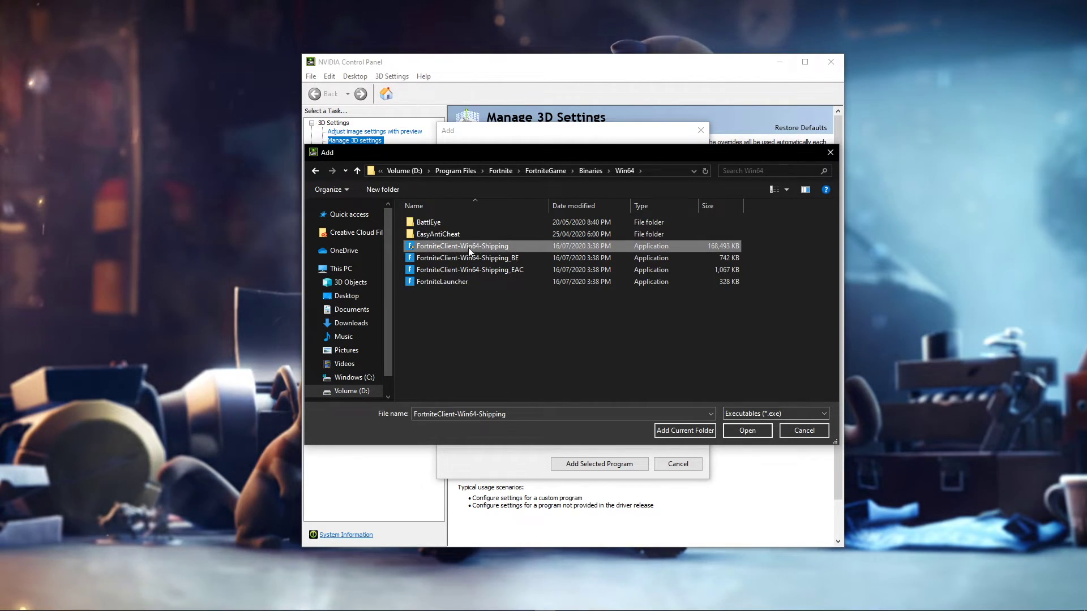
pyautogui.click(810, 433)
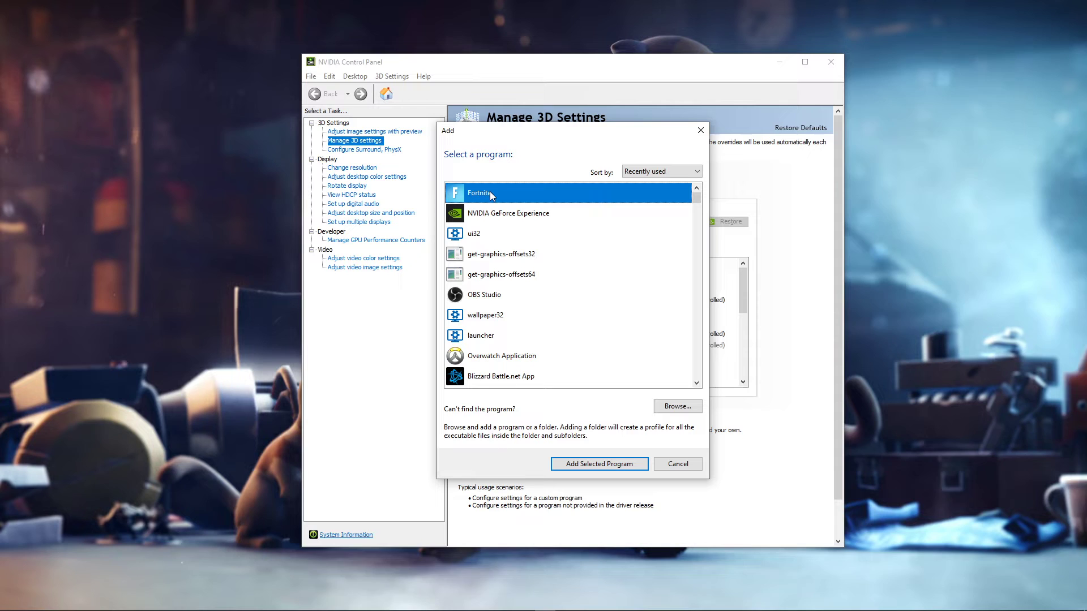
# Add Fortnite from the recently used programs for customization and check its CUDA - GPUs options
pyautogui.click(621, 467)
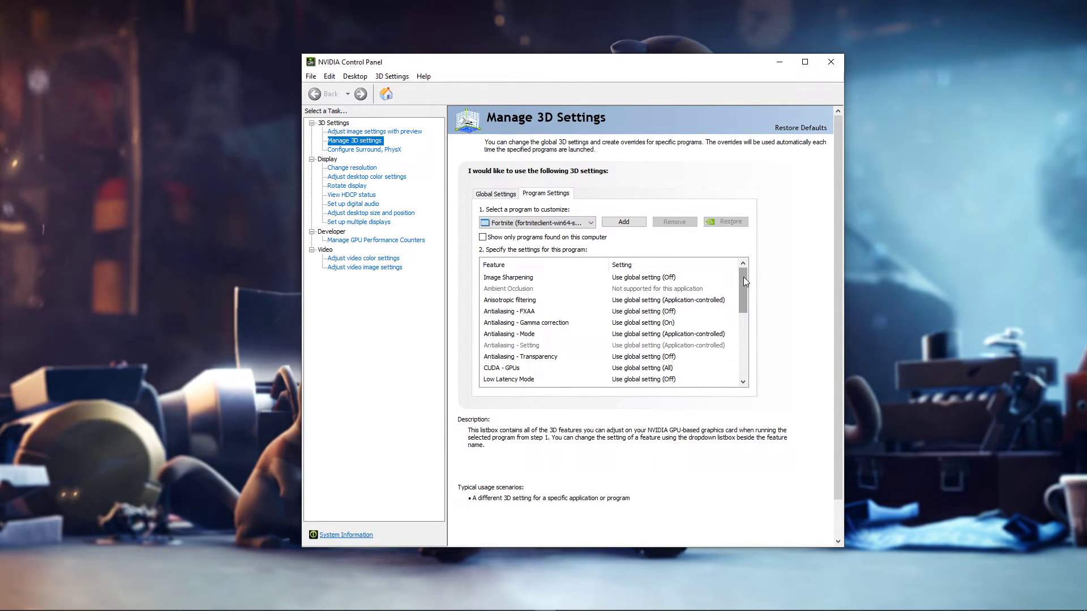
pyautogui.moveTo(745, 278); pyautogui.dragTo(742, 294)
pyautogui.click(680, 323)
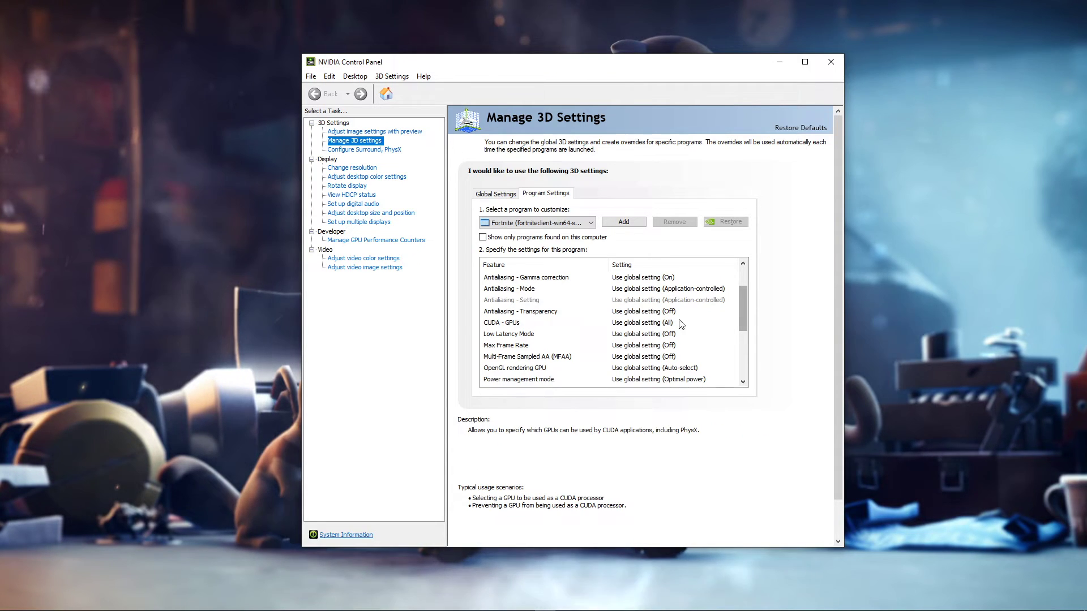
pyautogui.click(611, 326)
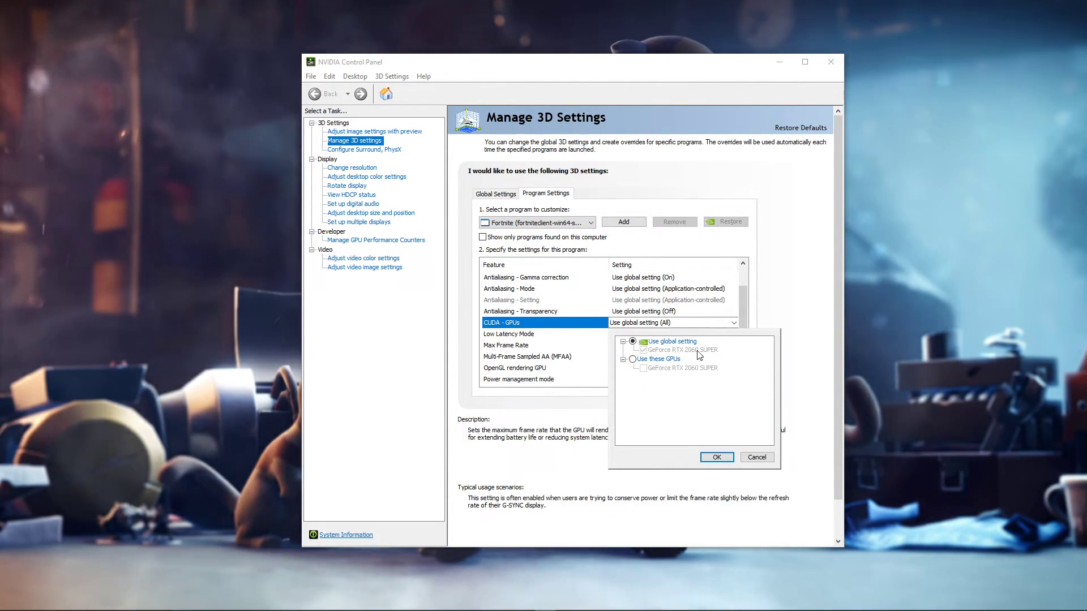
pyautogui.click(764, 318)
# Set Fortnite's Power management mode to Prefer maximum performance
pyautogui.scroll(-1, 682, 345)
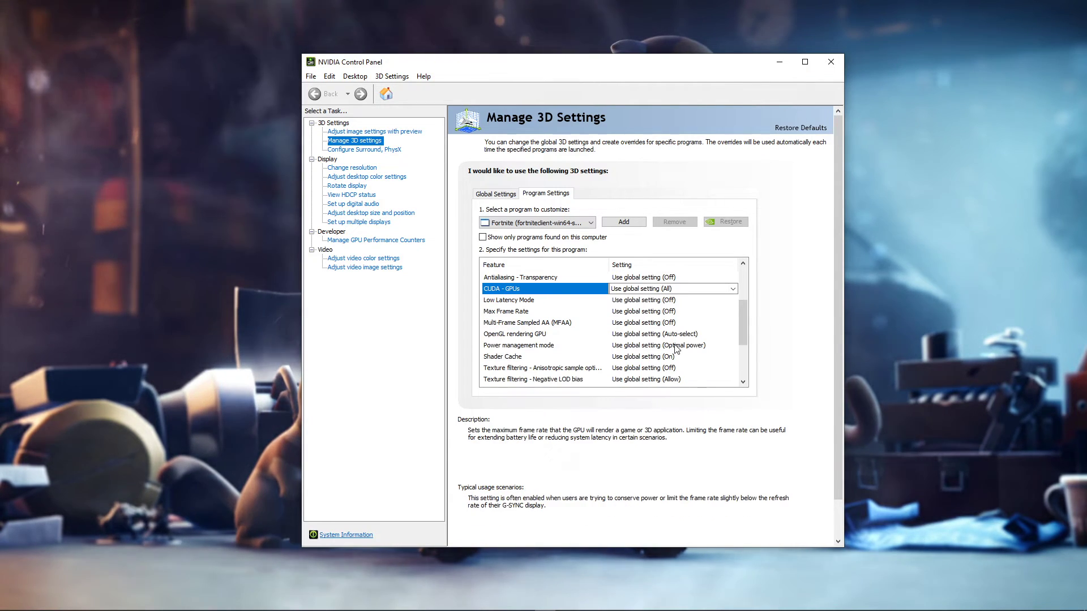
pyautogui.click(631, 346)
pyautogui.click(632, 384)
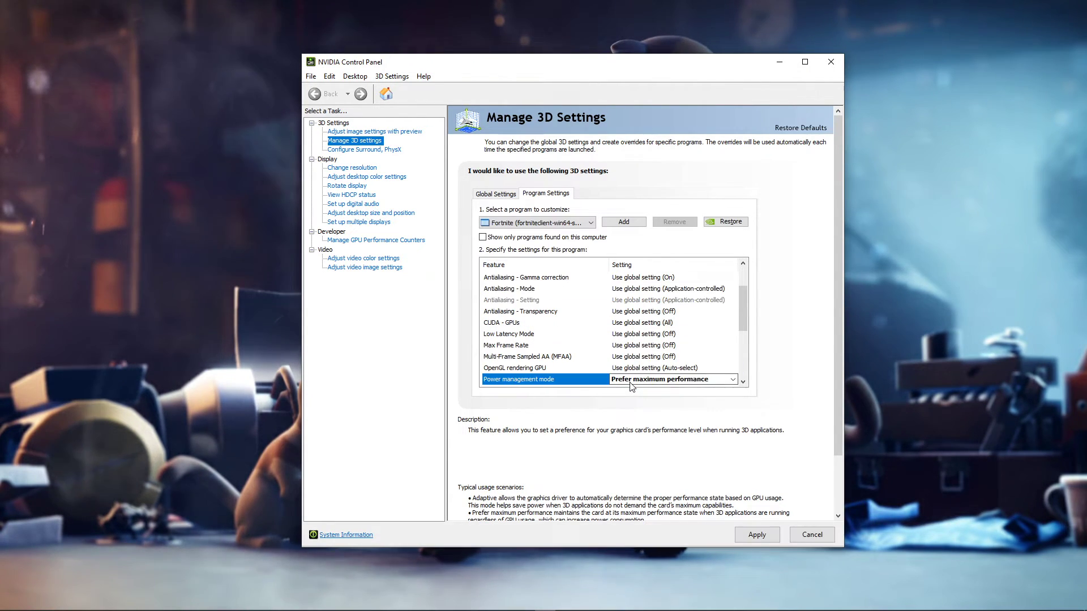
pyautogui.scroll(-2, 626, 369)
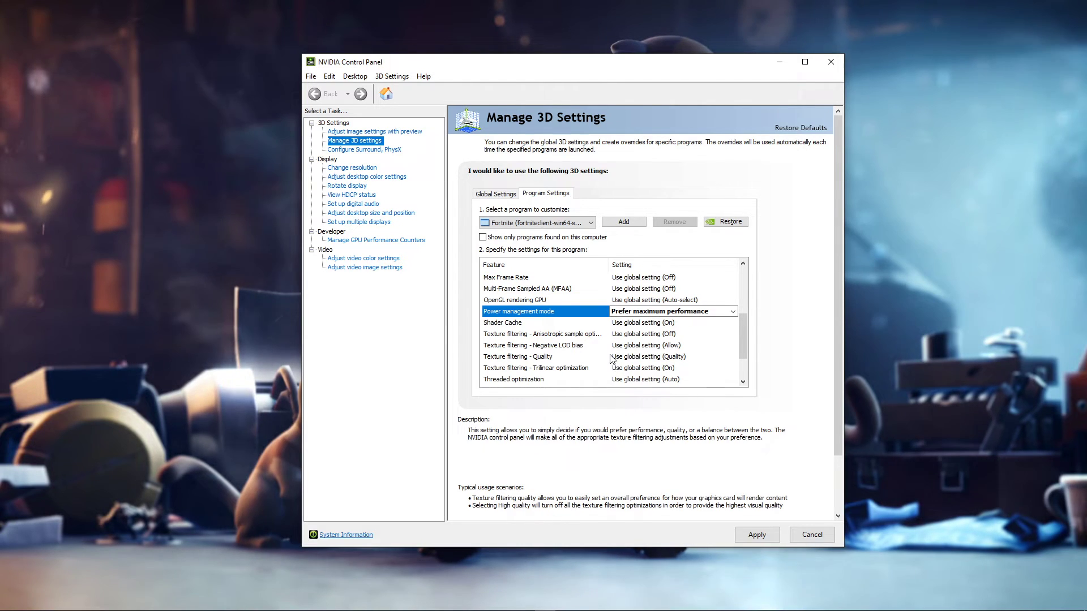
pyautogui.click(628, 394)
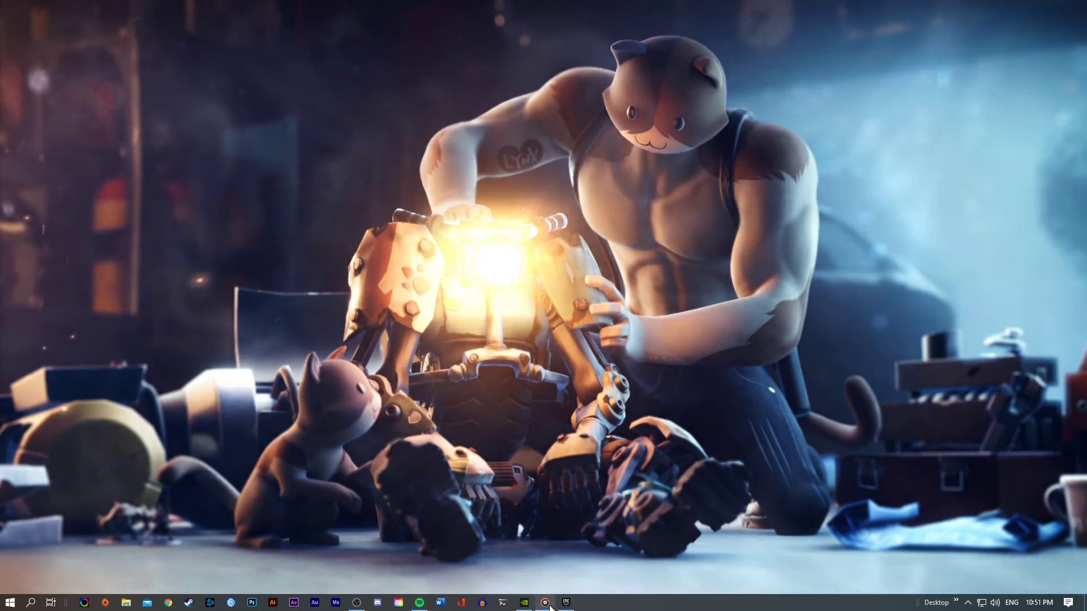
# Switch to GeForce Experience and review Fortnite's current and optimal in-game settings
pyautogui.click(524, 602)
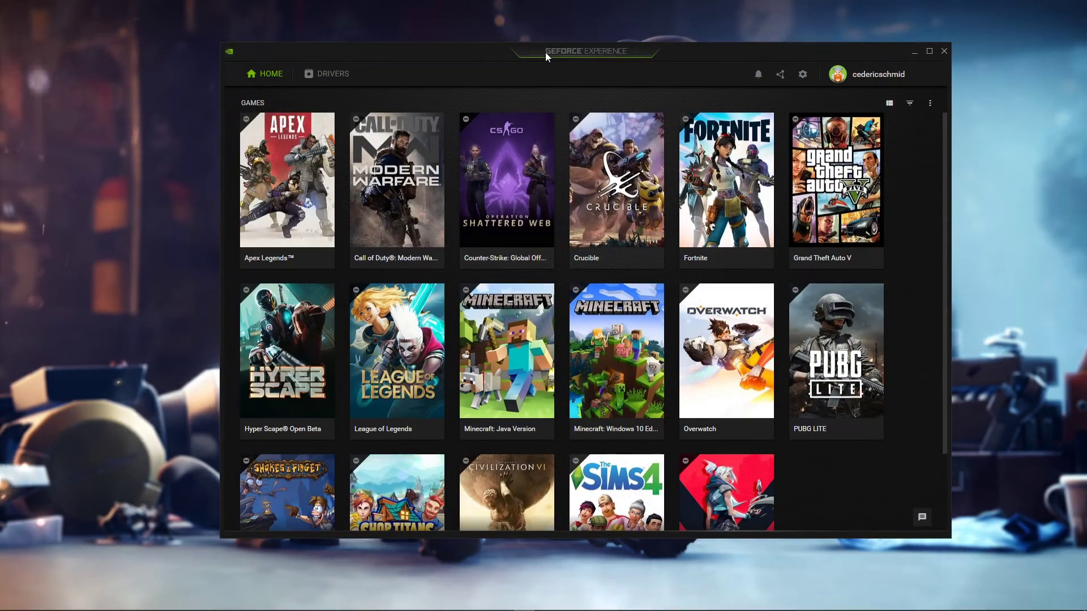
pyautogui.moveTo(545, 52); pyautogui.dragTo(536, 46)
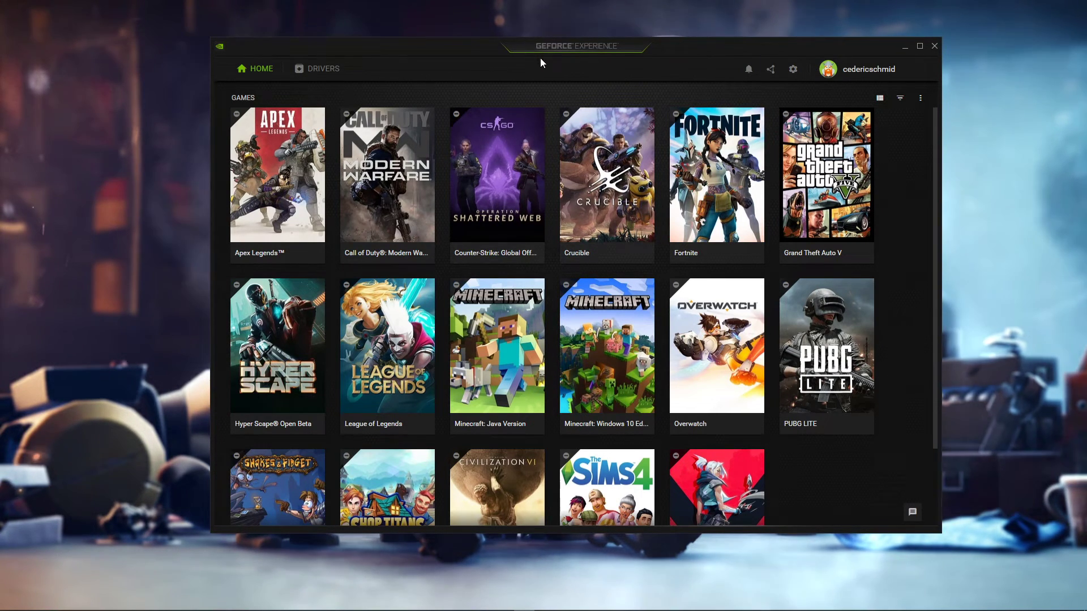
pyautogui.click(712, 192)
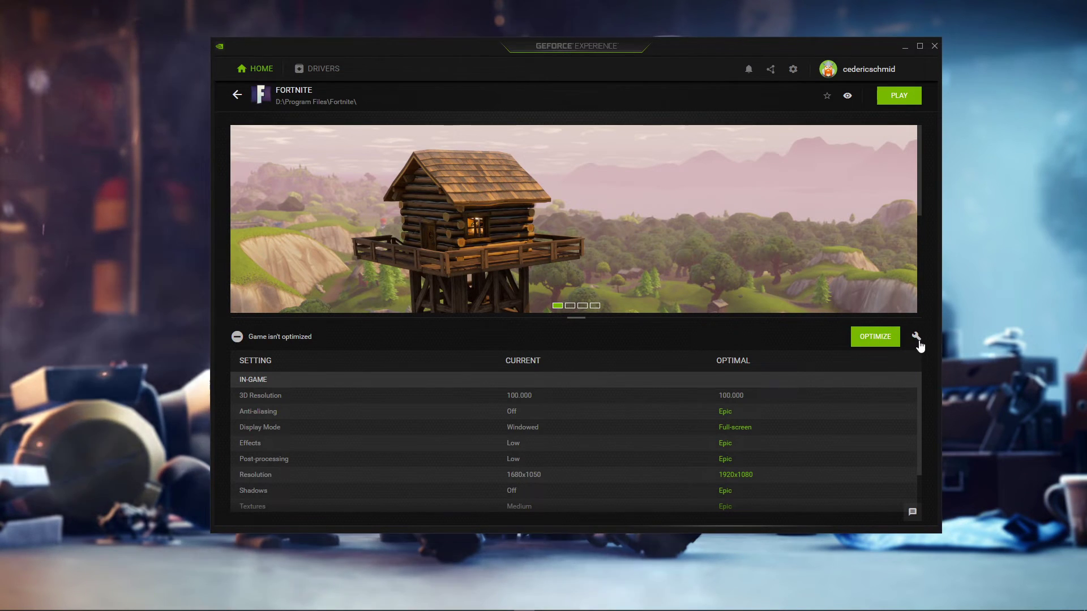
pyautogui.moveTo(919, 385)
pyautogui.mouseDown()
pyautogui.moveTo(916, 420)
pyautogui.moveTo(919, 384)
pyautogui.mouseUp()
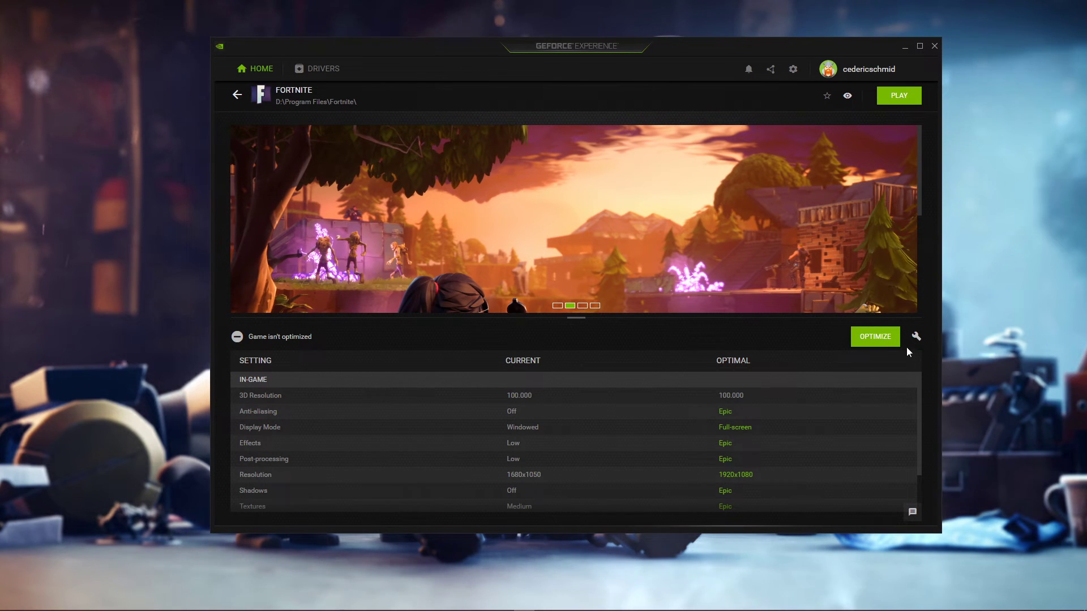
# Try custom optimization for Fortnite at full Performance and look through the available resolutions
pyautogui.click(916, 338)
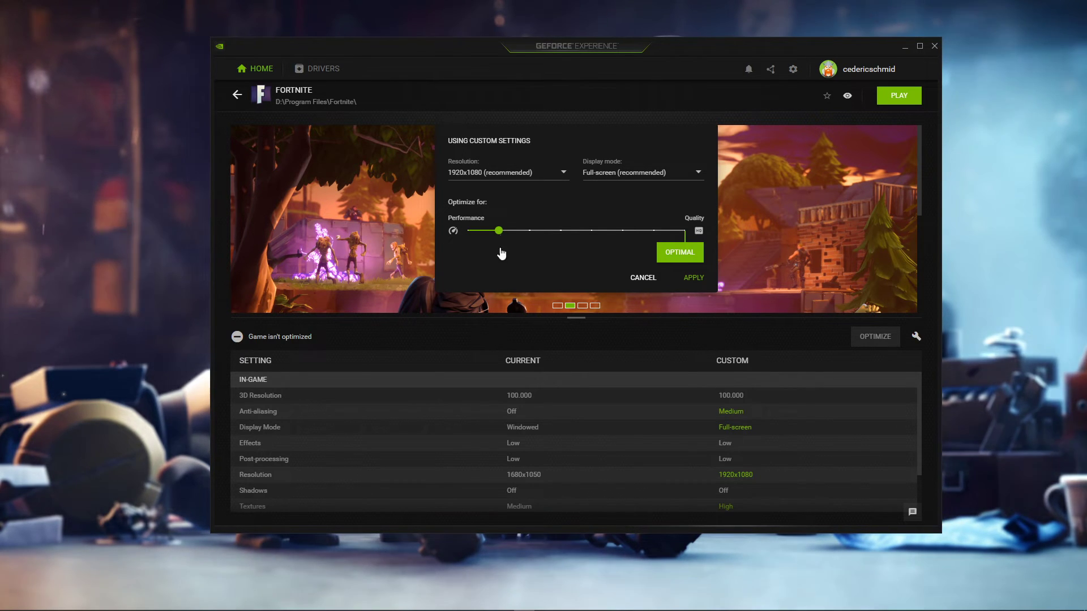
pyautogui.moveTo(498, 231); pyautogui.dragTo(468, 241)
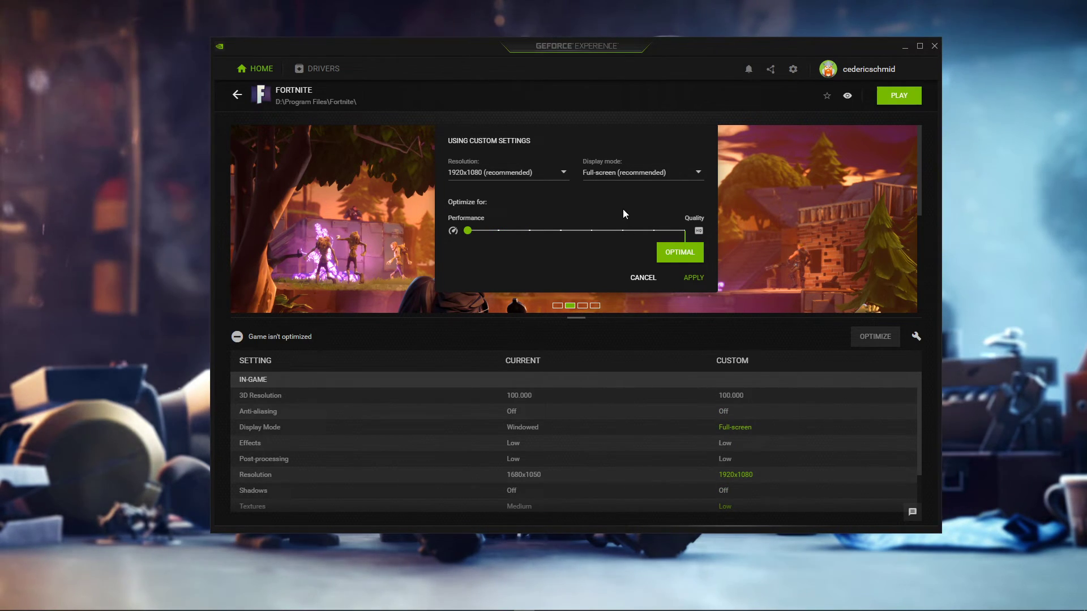
pyautogui.click(564, 172)
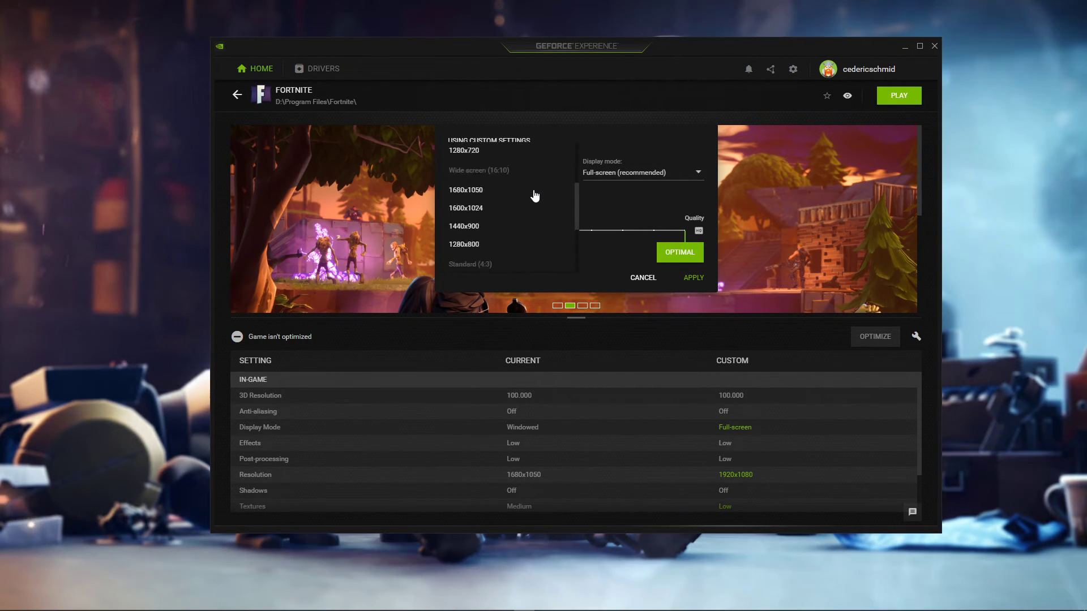
pyautogui.scroll(5, 535, 196)
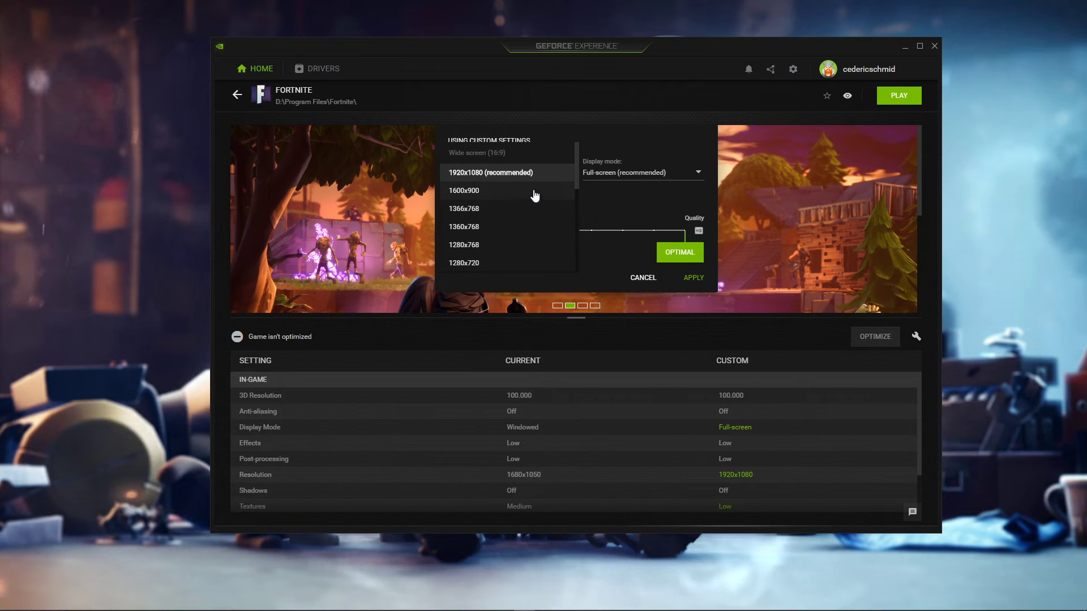
pyautogui.click(647, 286)
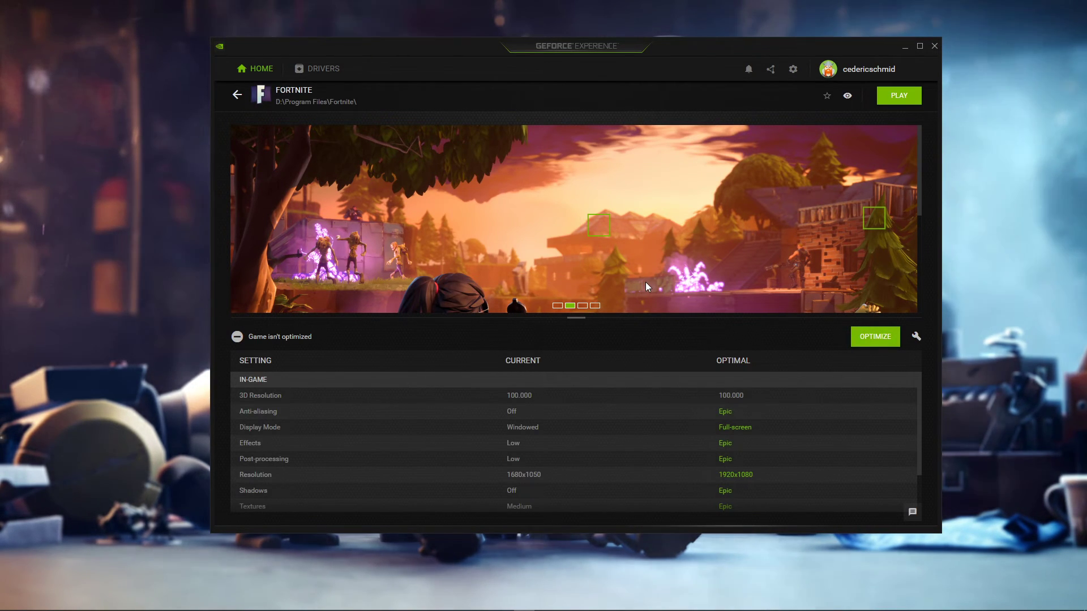
# Check the available and currently installed GeForce Game Ready drivers, collapsing the details of both
pyautogui.click(319, 76)
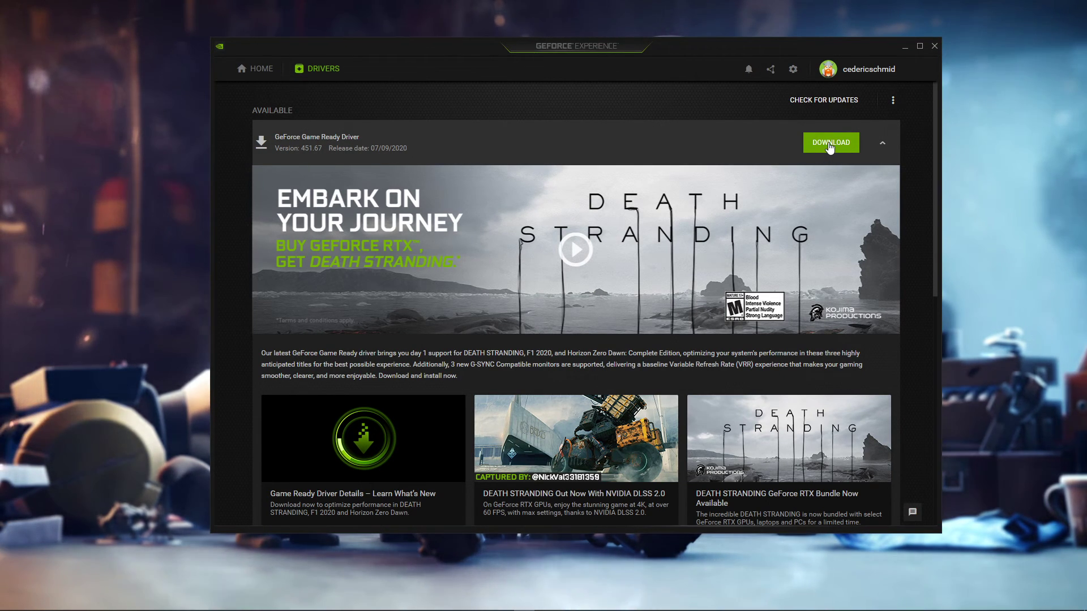
pyautogui.click(882, 143)
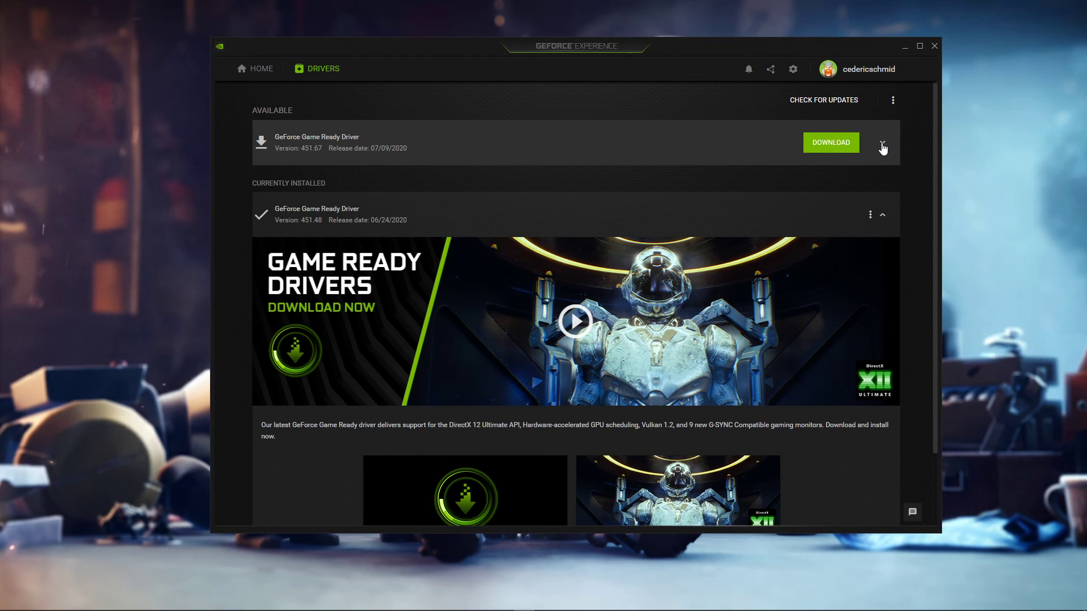
pyautogui.click(882, 215)
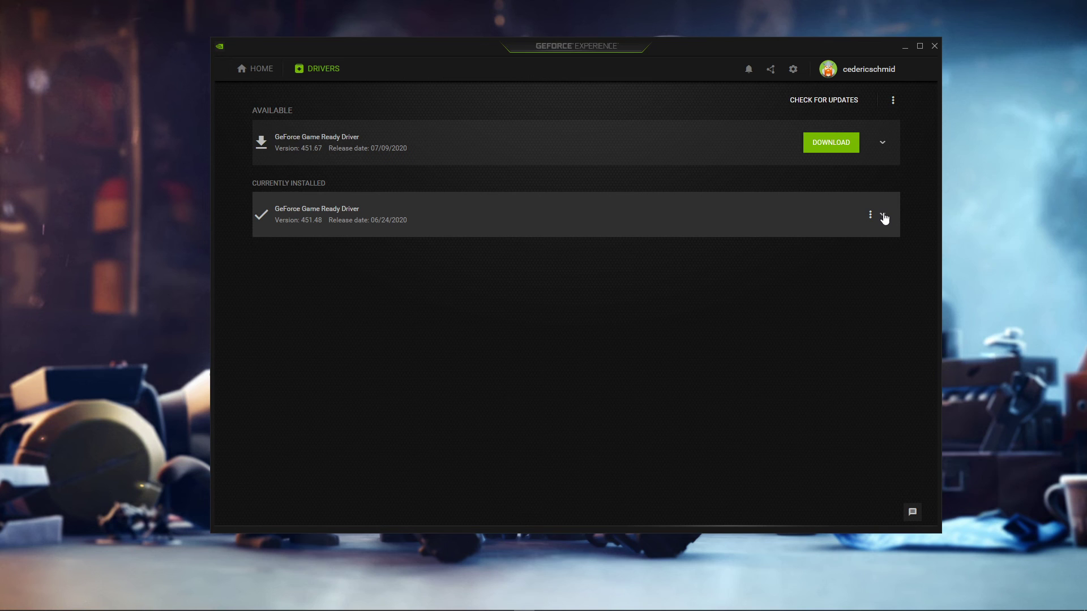